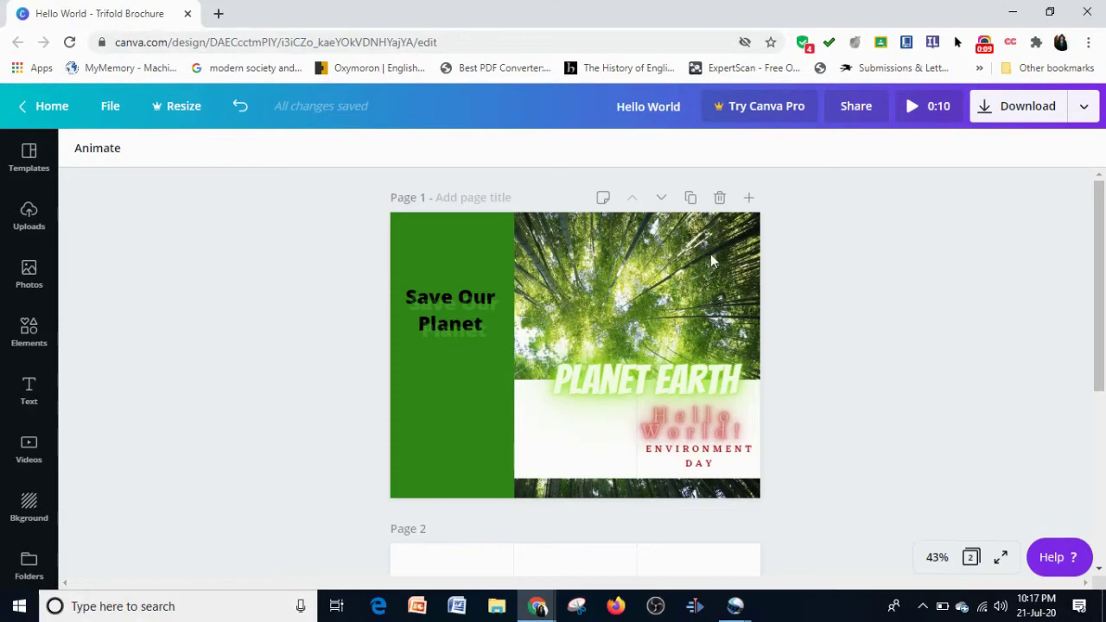
# Try mirroring the bamboo photo horizontally, then restore its original orientation
pyautogui.click(646, 252)
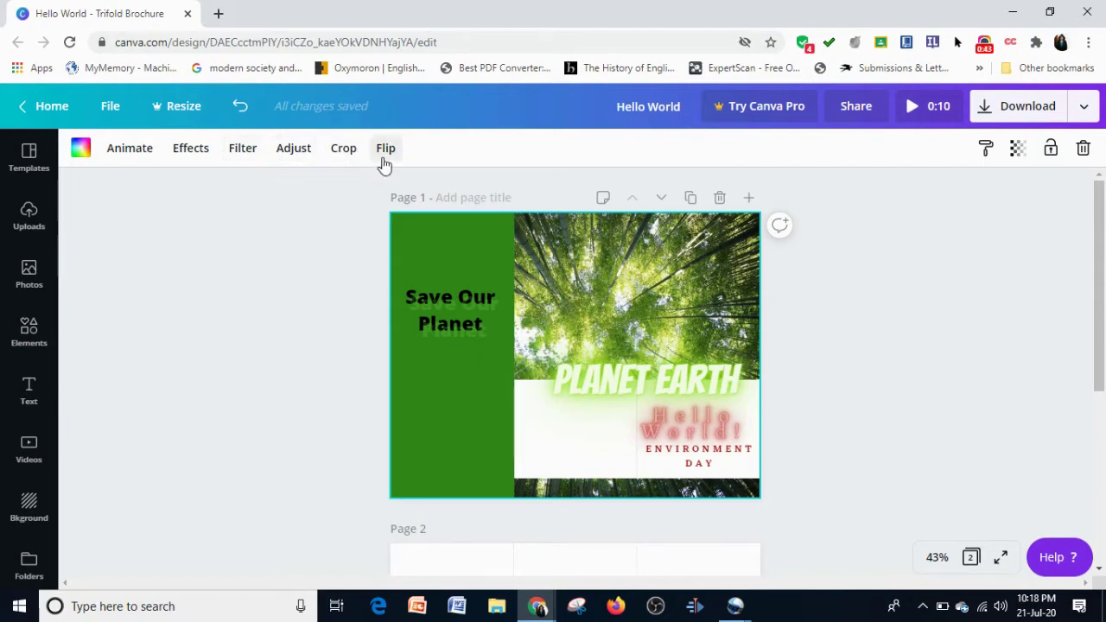
pyautogui.click(423, 315)
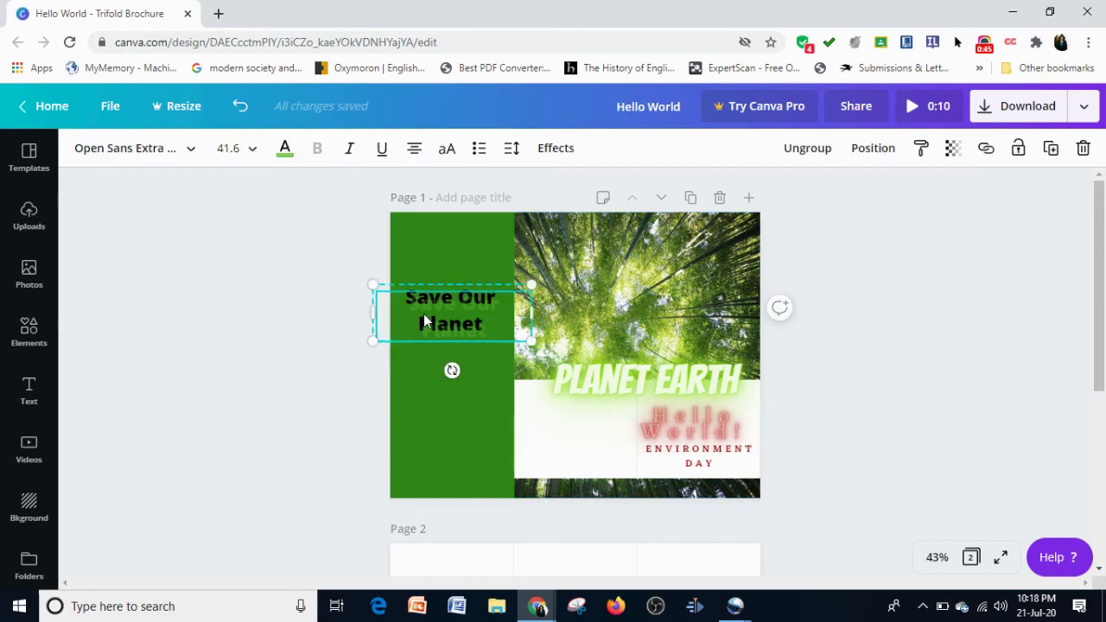
pyautogui.click(598, 304)
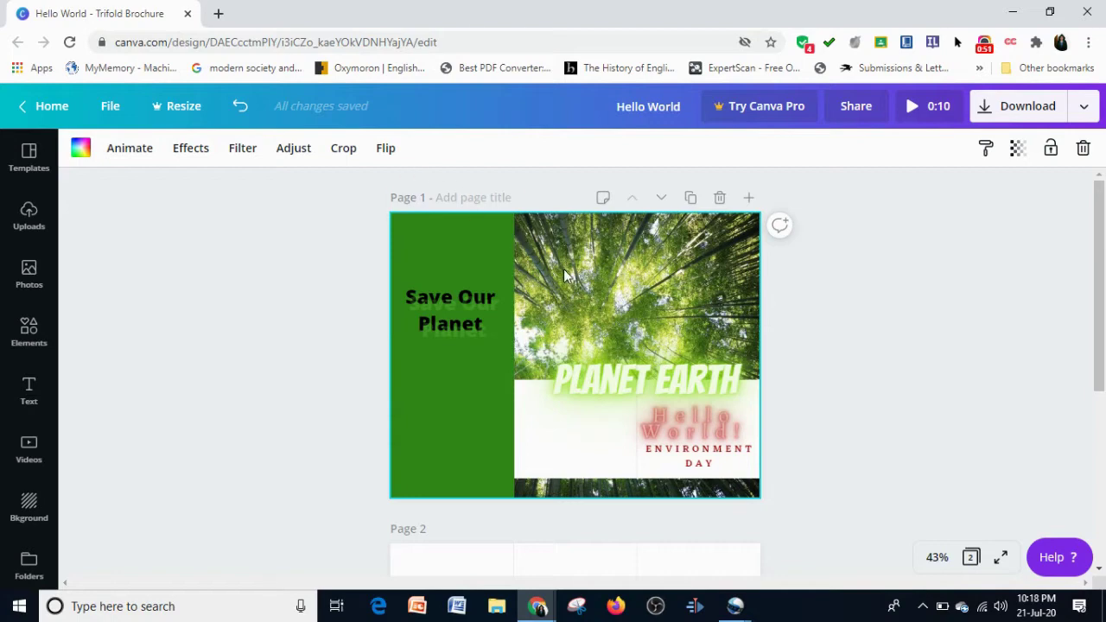
pyautogui.click(385, 149)
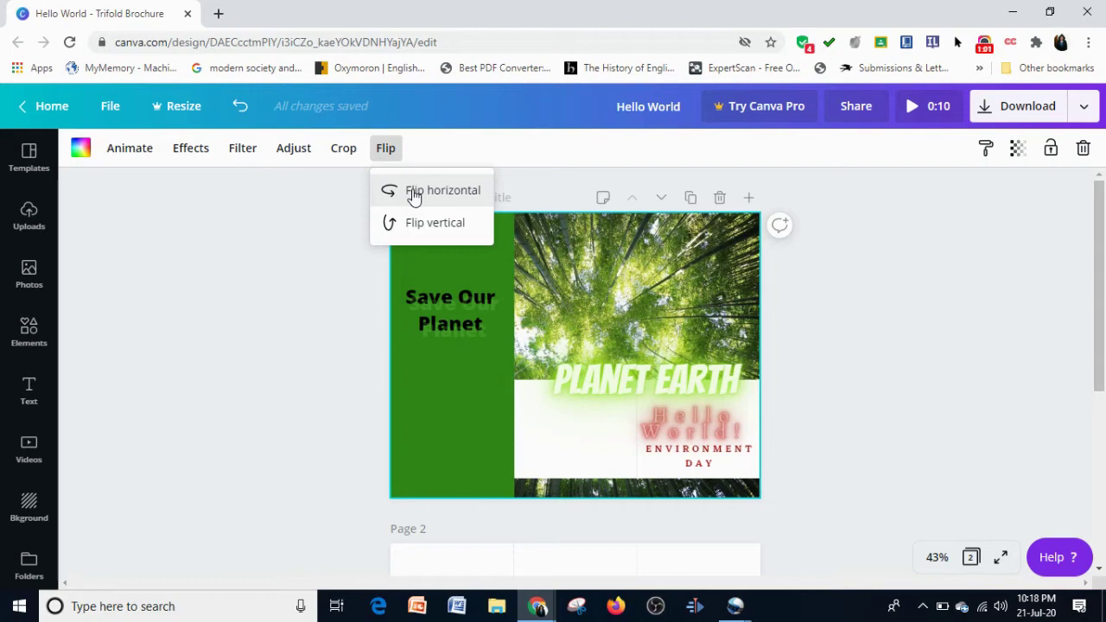
pyautogui.click(414, 194)
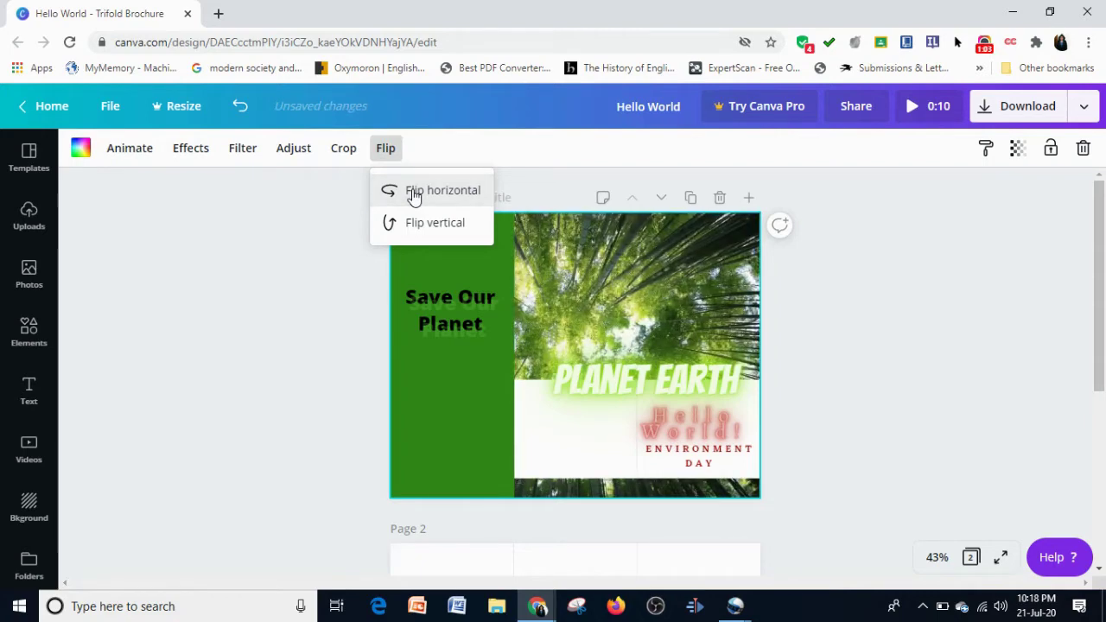
pyautogui.click(414, 194)
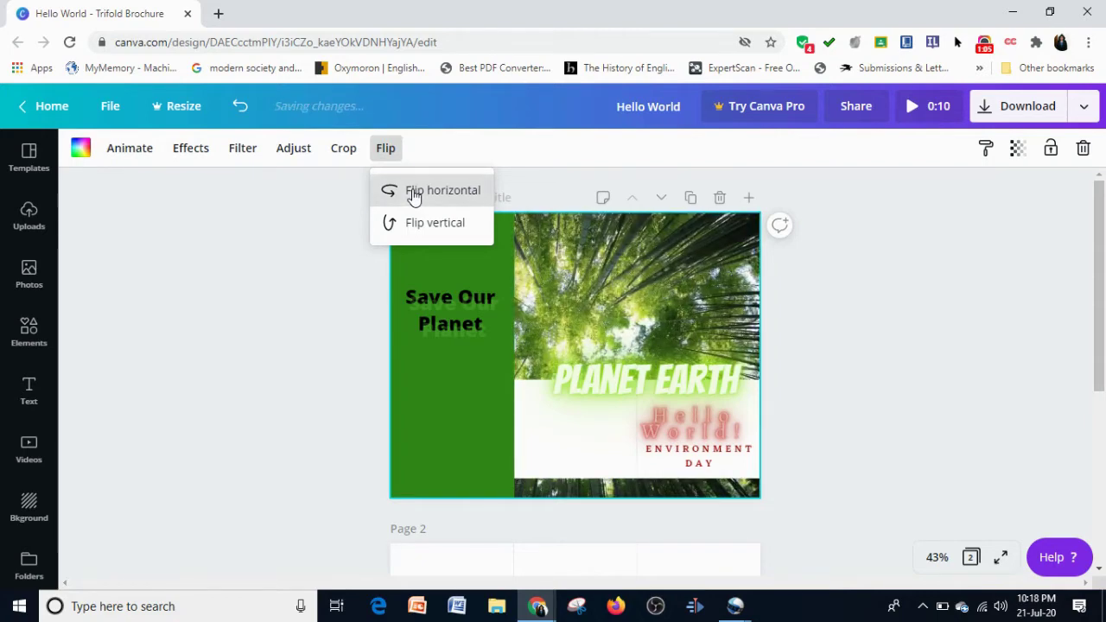
pyautogui.click(594, 277)
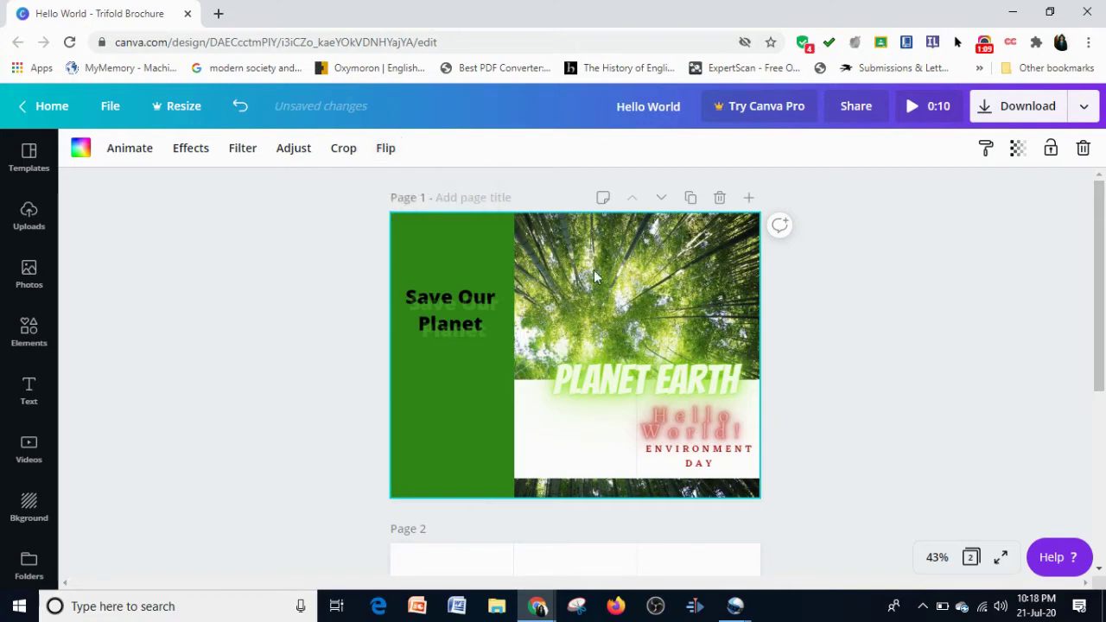
# Crop the bamboo photo slightly tighter from its top-left corner
pyautogui.click(343, 151)
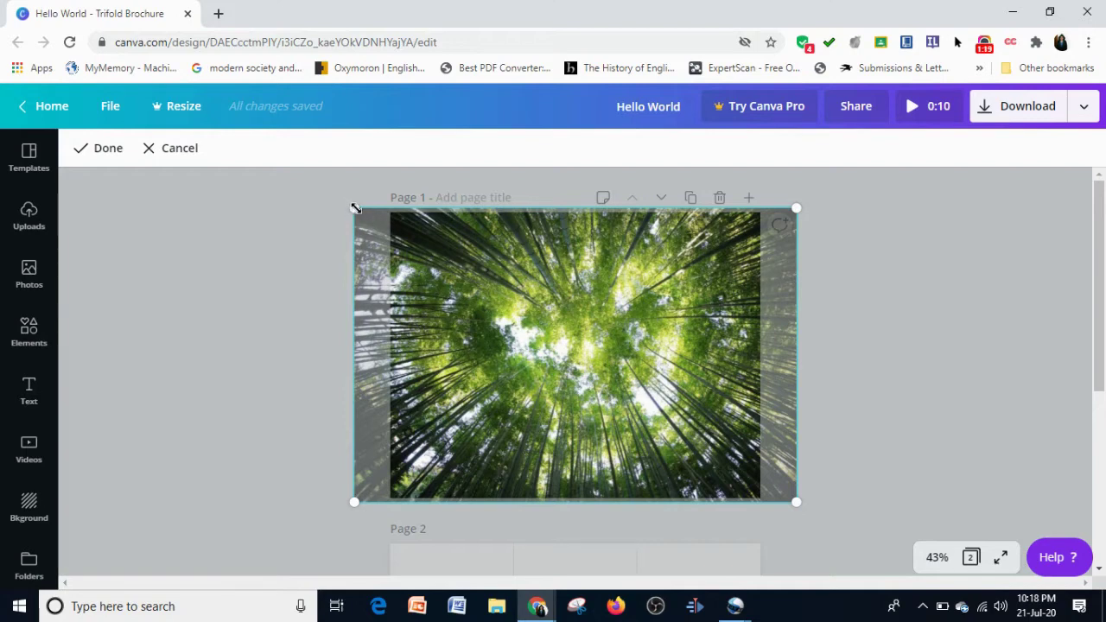
pyautogui.moveTo(355, 208); pyautogui.dragTo(361, 212)
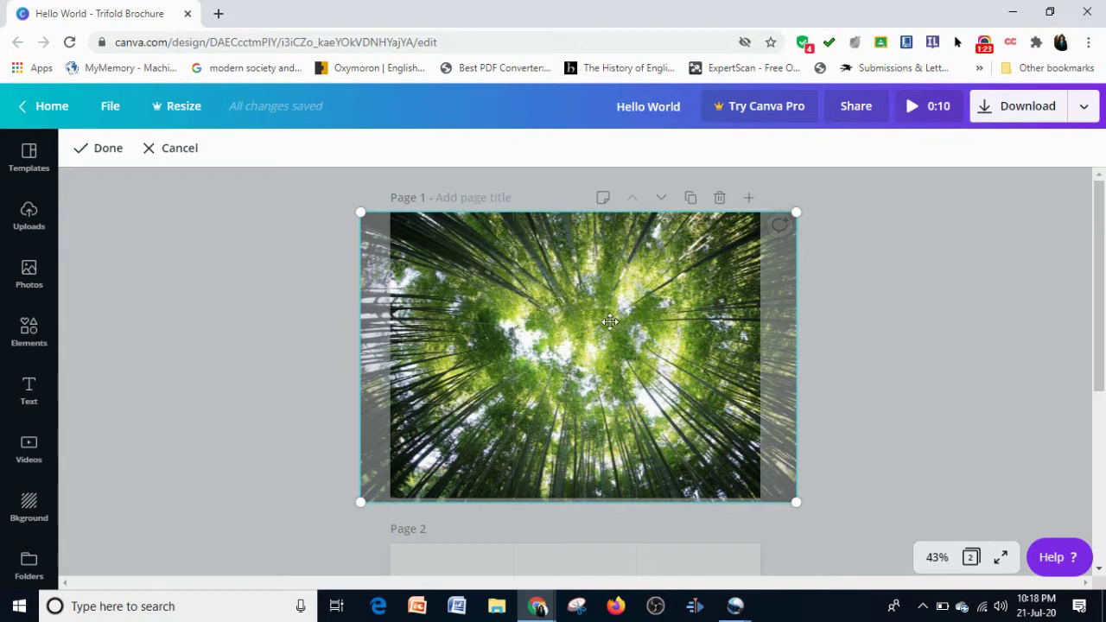
pyautogui.click(372, 466)
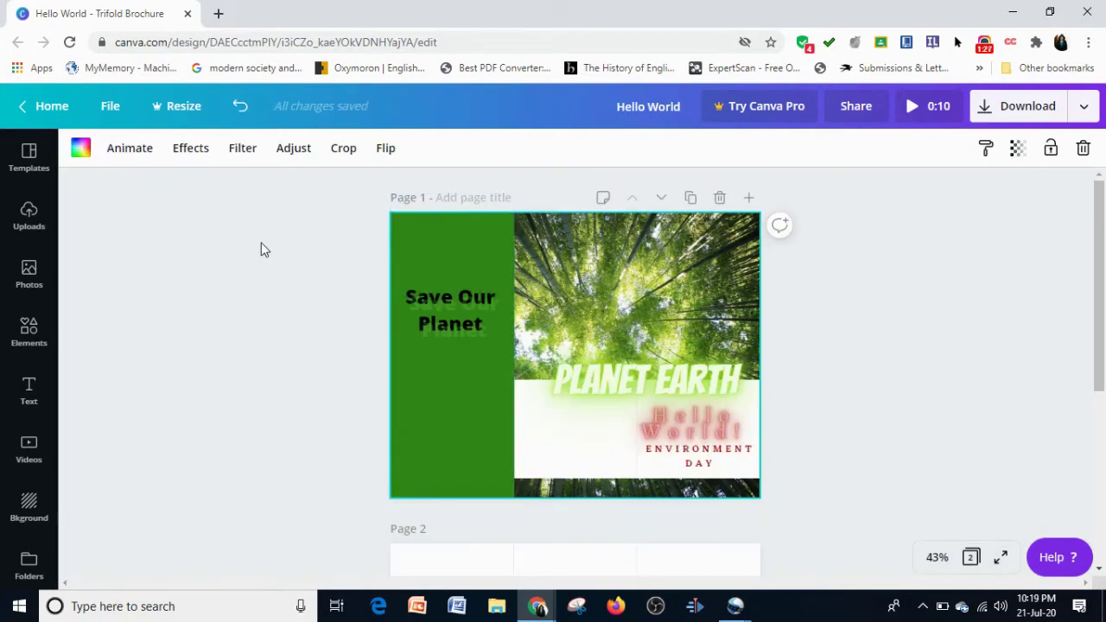
# Open the bamboo photo's effects, dismiss the error, and scroll to Duotone, Bad TV and Color Mix
pyautogui.click(191, 149)
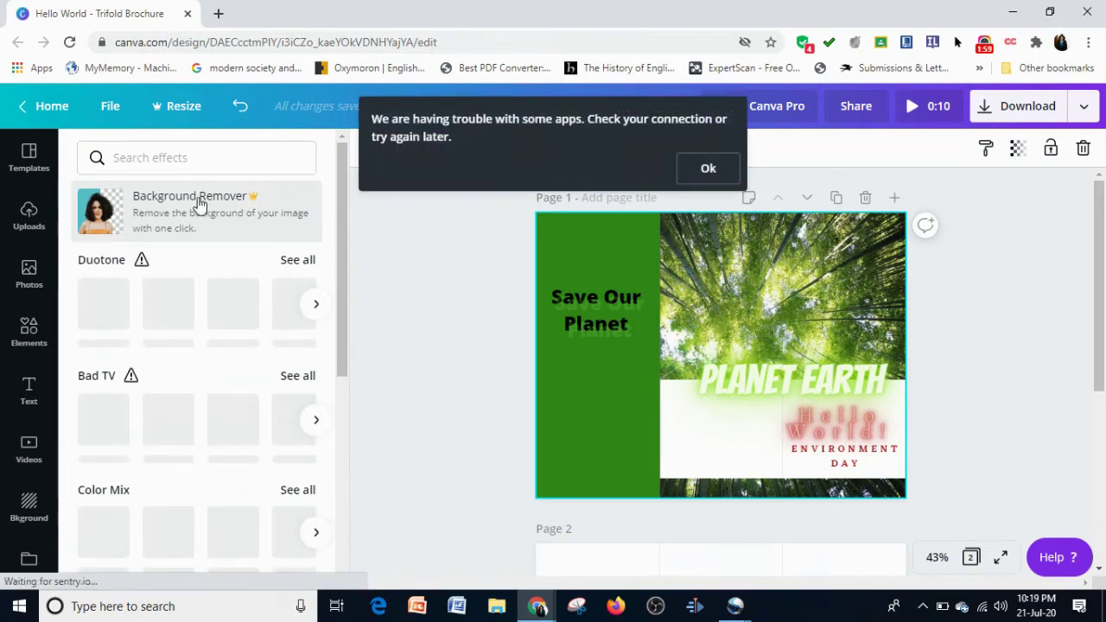
pyautogui.click(701, 171)
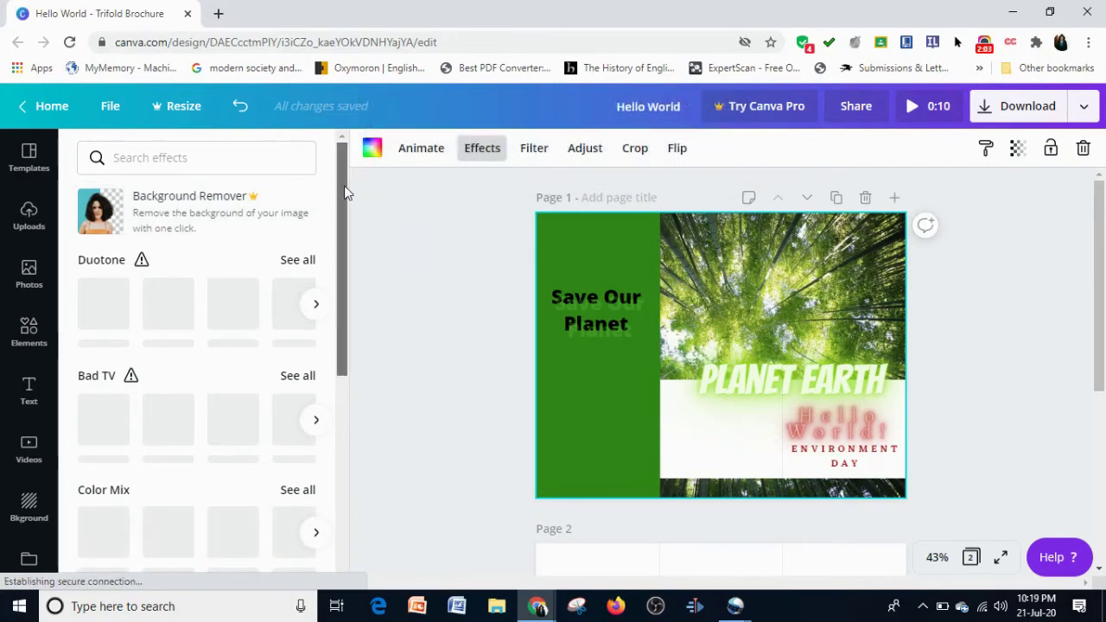
pyautogui.moveTo(344, 185); pyautogui.dragTo(344, 196)
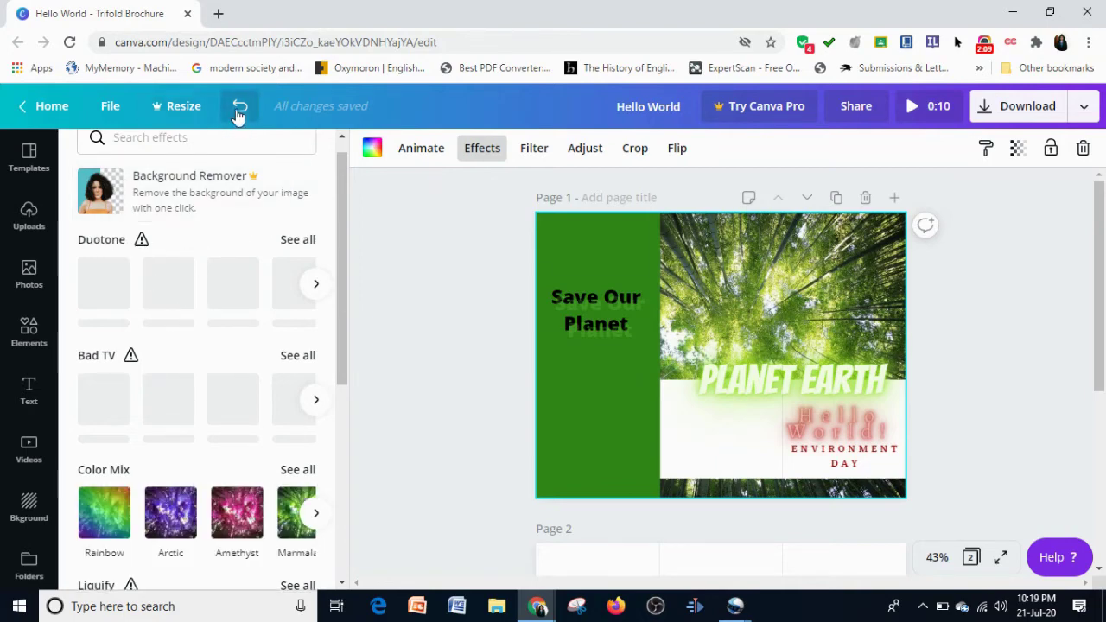
pyautogui.moveTo(345, 192); pyautogui.dragTo(343, 258)
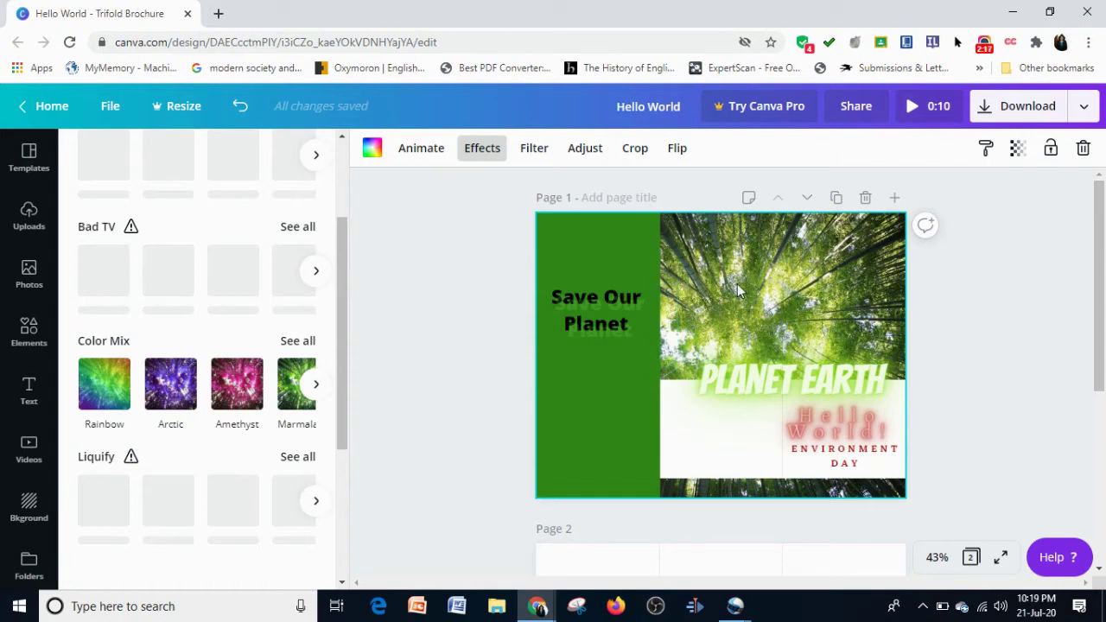
# Preview the magenta Amethyst Color Mix effect on the bamboo photo
pyautogui.click(235, 396)
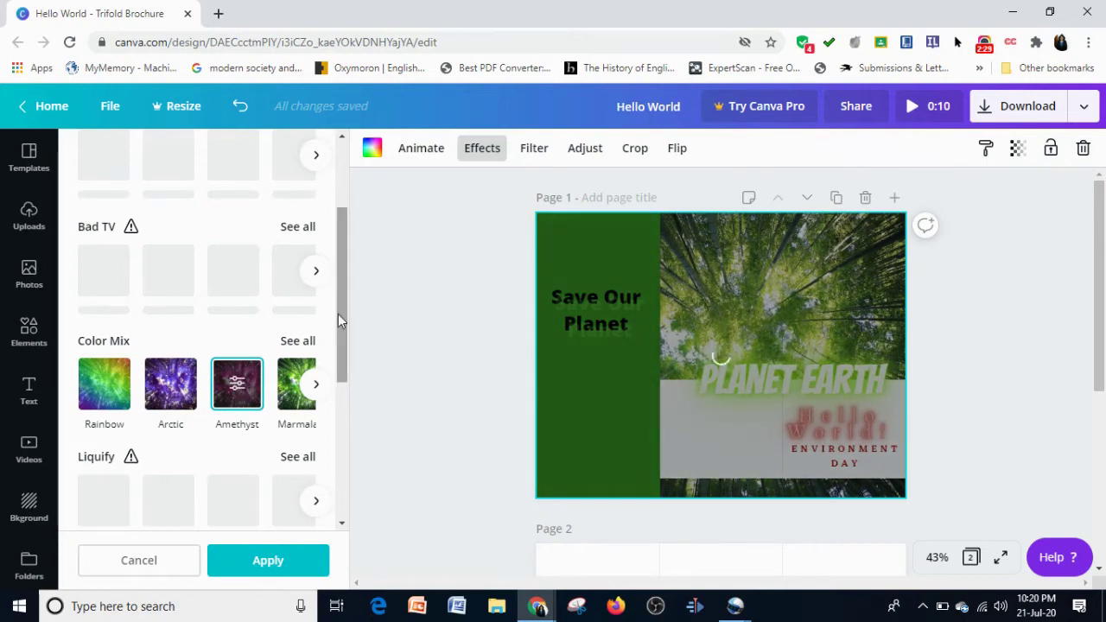
pyautogui.moveTo(339, 340)
pyautogui.mouseDown()
pyautogui.moveTo(342, 369)
pyautogui.moveTo(344, 241)
pyautogui.moveTo(342, 389)
pyautogui.mouseUp()
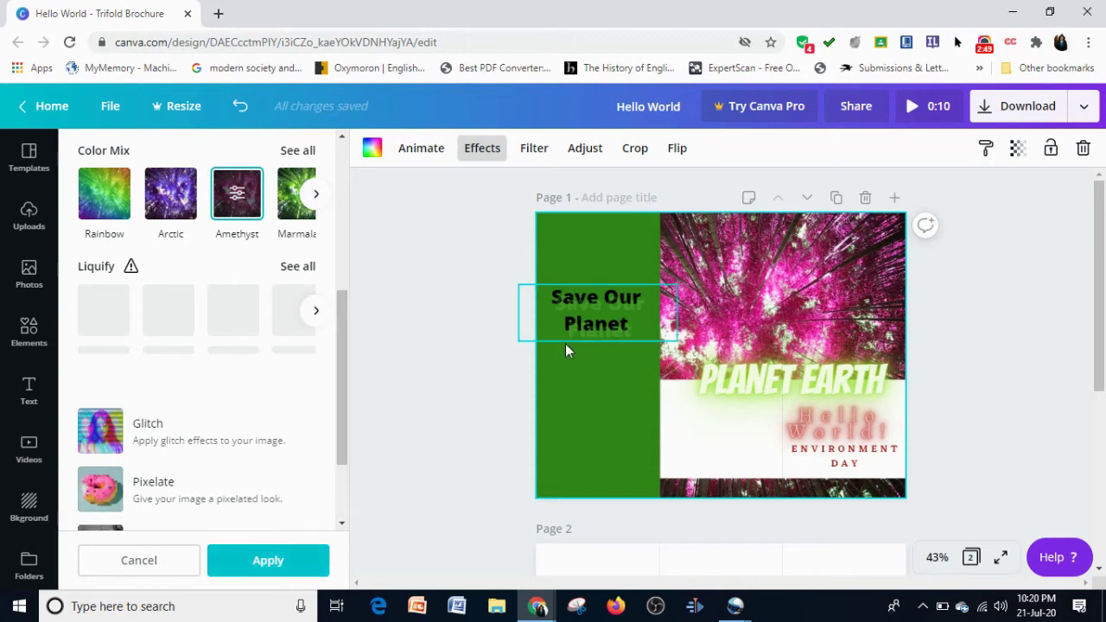
# Discard Amethyst and connect Slice effects so Chipped, Sliced, Minced and Torn appear
pyautogui.click(165, 560)
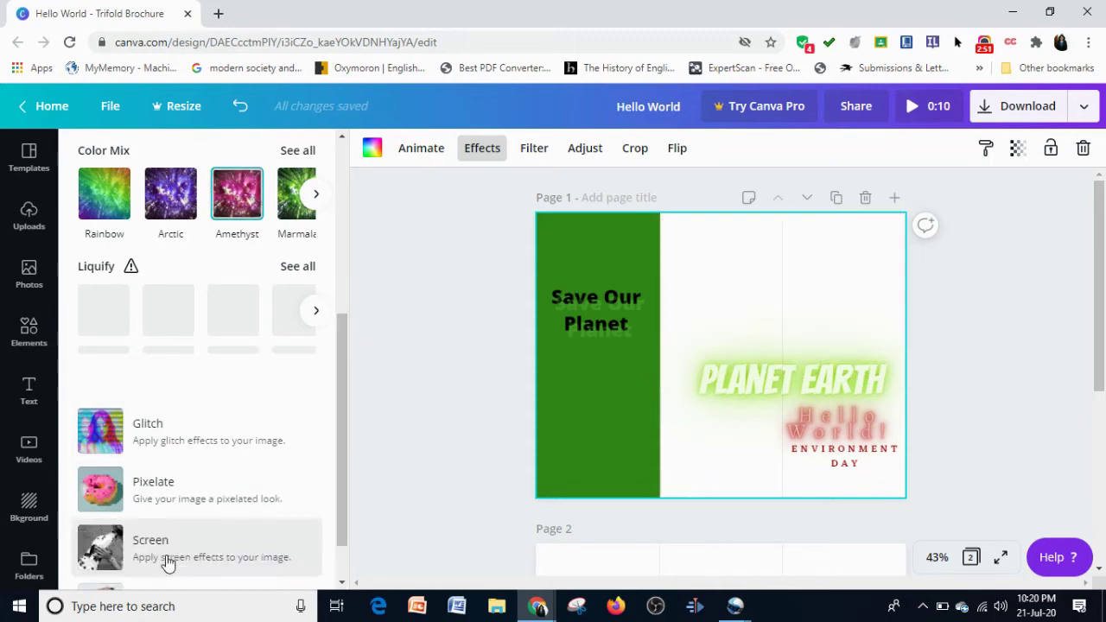
pyautogui.moveTo(343, 436)
pyautogui.mouseDown()
pyautogui.moveTo(342, 341)
pyautogui.moveTo(332, 464)
pyautogui.mouseUp()
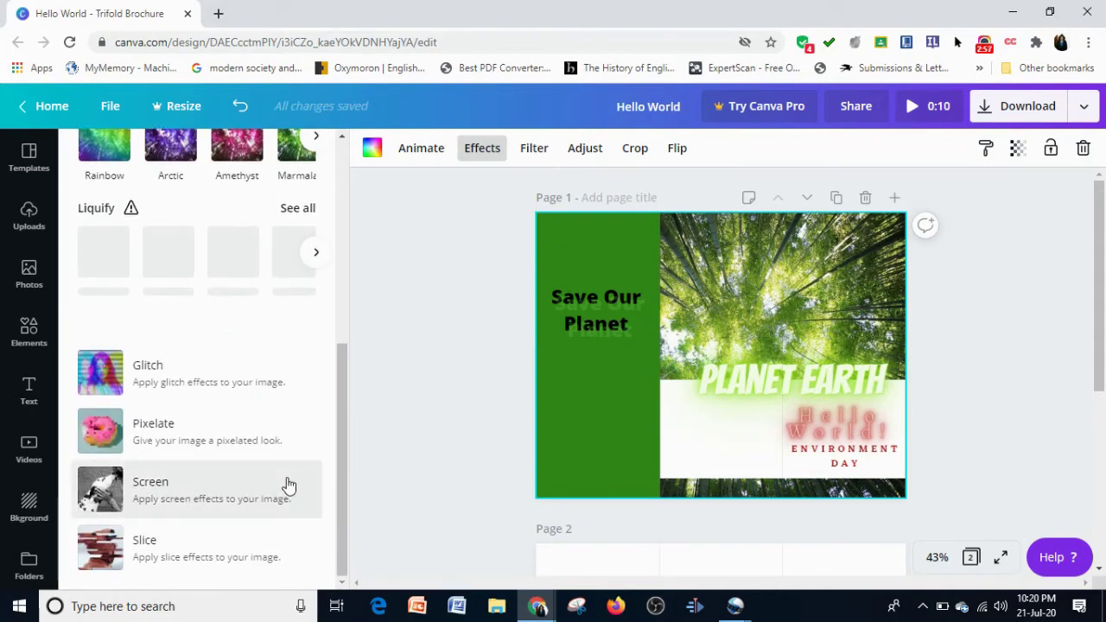
pyautogui.click(222, 547)
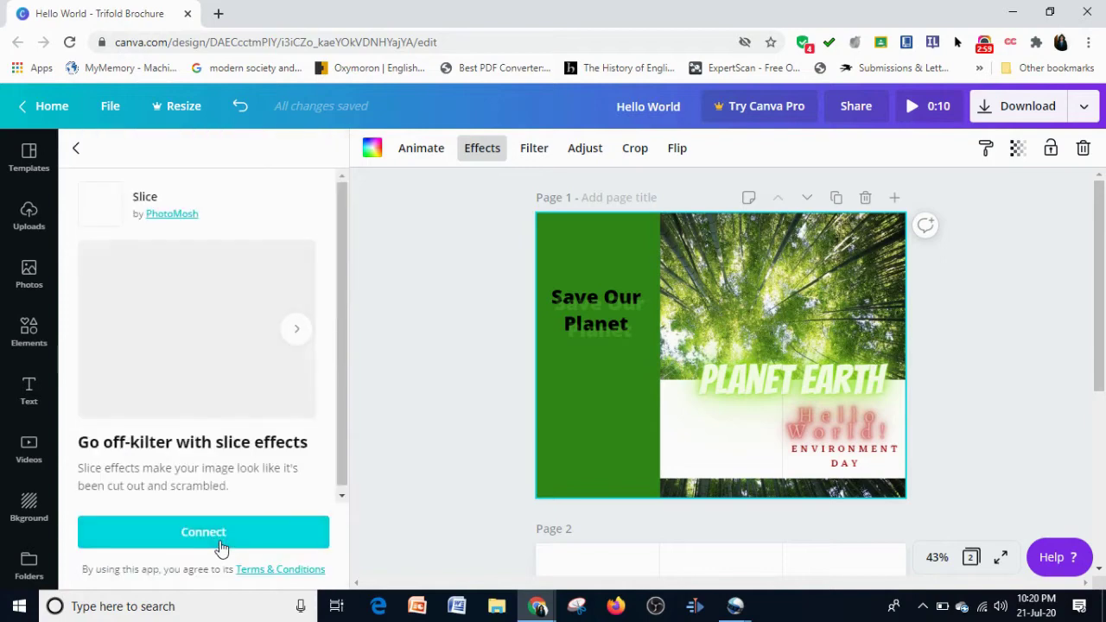
pyautogui.click(221, 545)
pyautogui.click(221, 547)
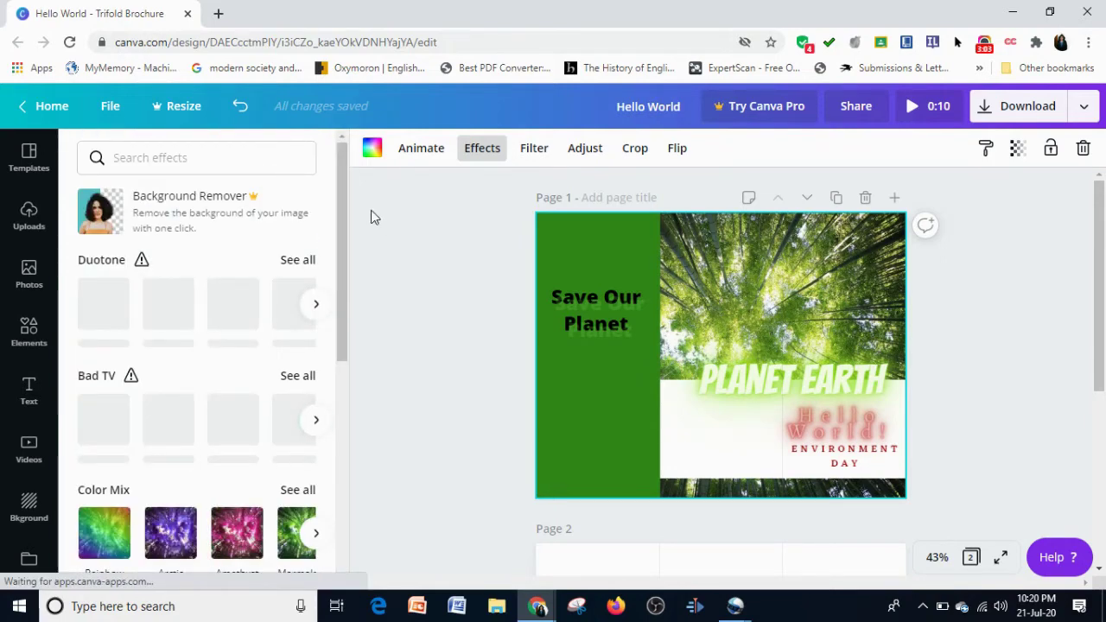
pyautogui.moveTo(344, 207); pyautogui.dragTo(339, 408)
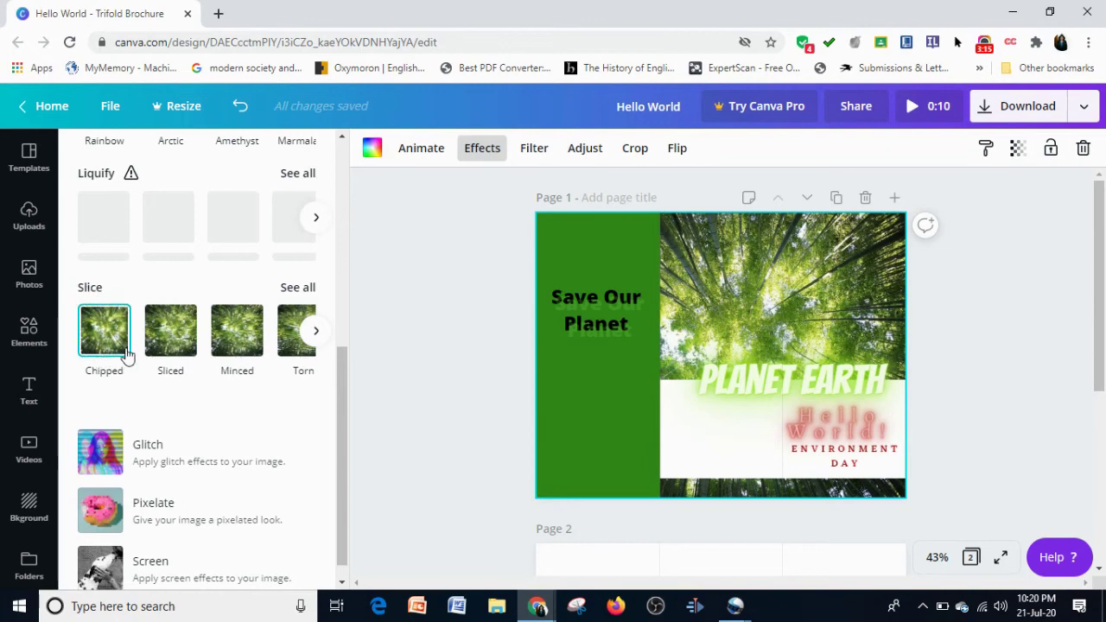
pyautogui.click(298, 288)
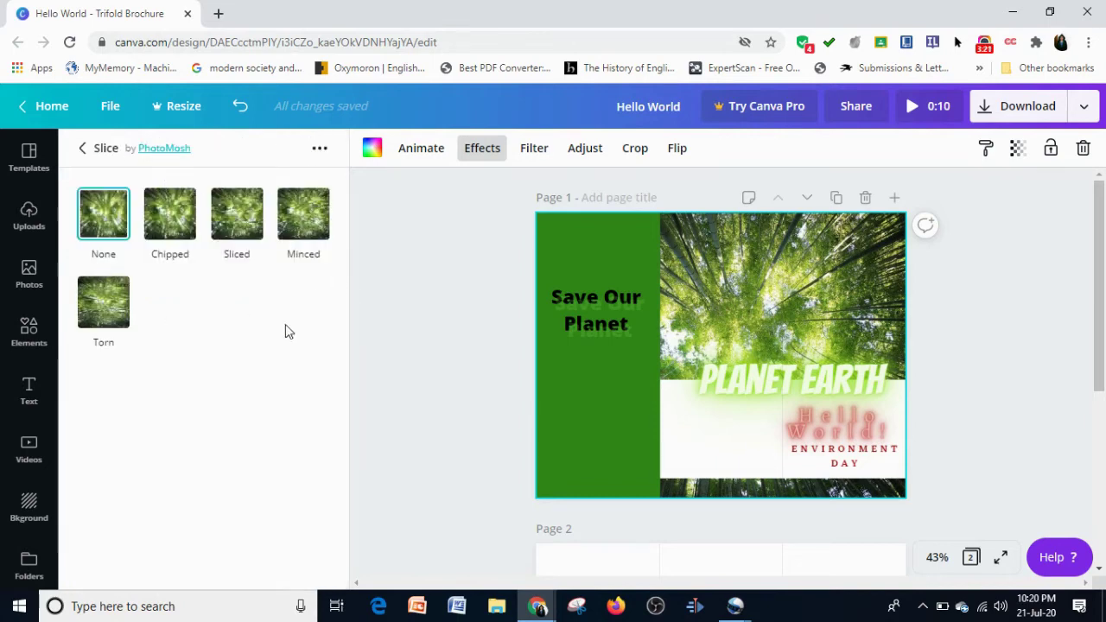
pyautogui.click(244, 212)
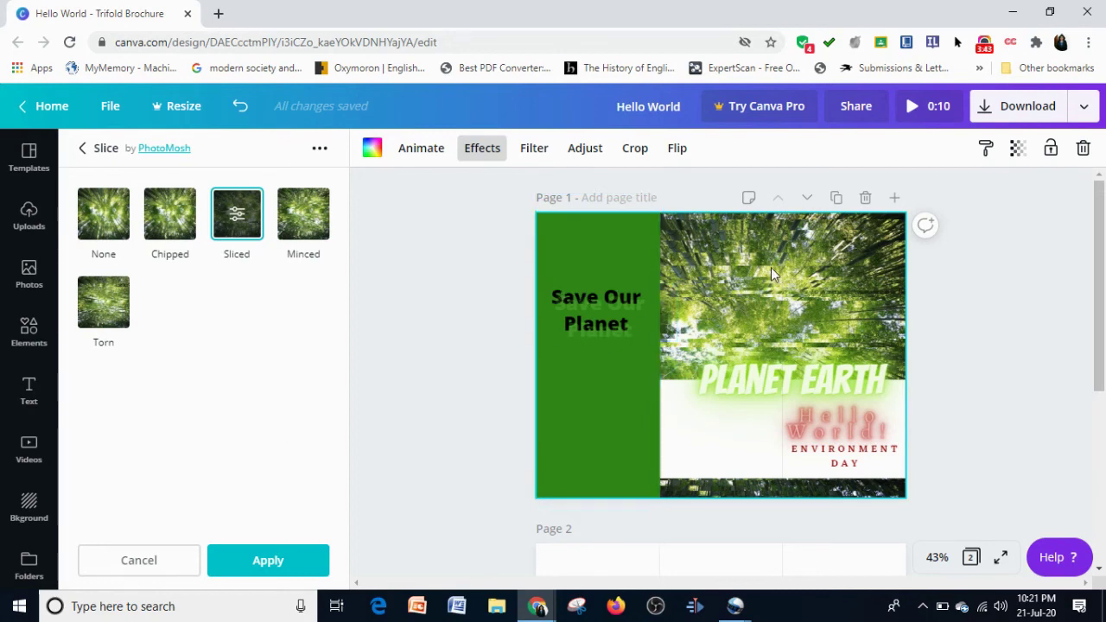
pyautogui.click(118, 567)
pyautogui.moveTo(343, 284); pyautogui.dragTo(343, 514)
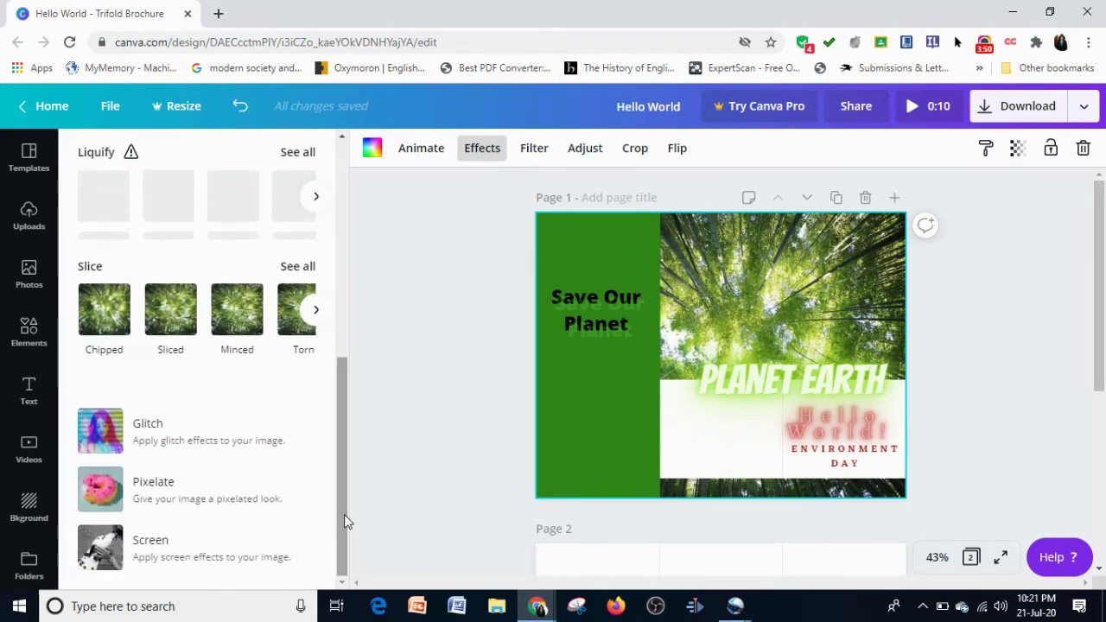
# Connect the Screen effects and list all their variants, Halftone through Canvas
pyautogui.click(205, 558)
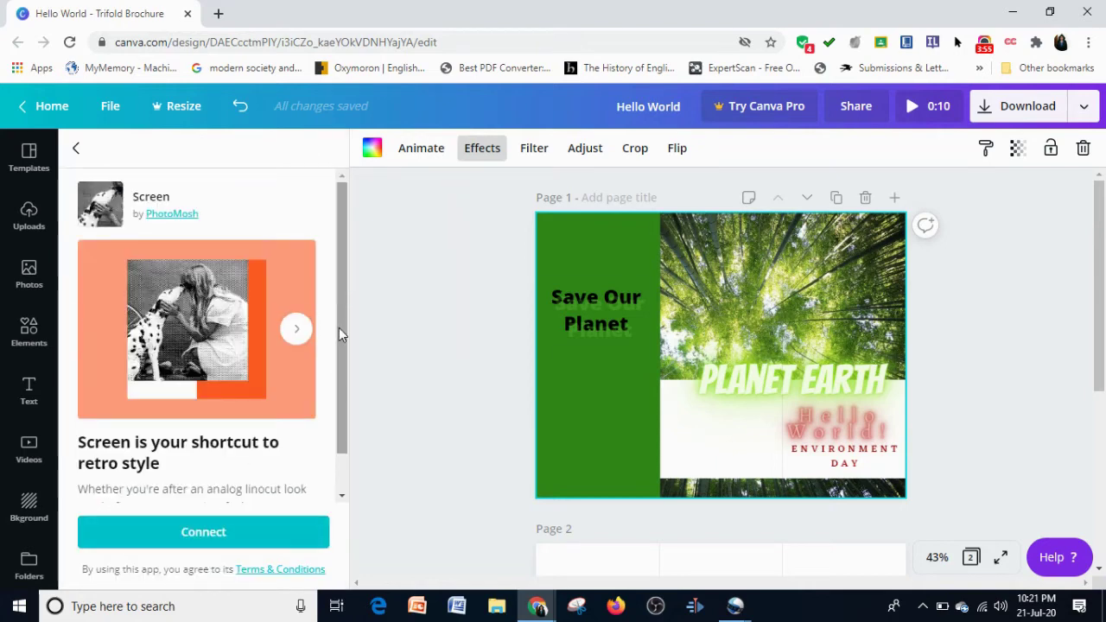
pyautogui.click(170, 536)
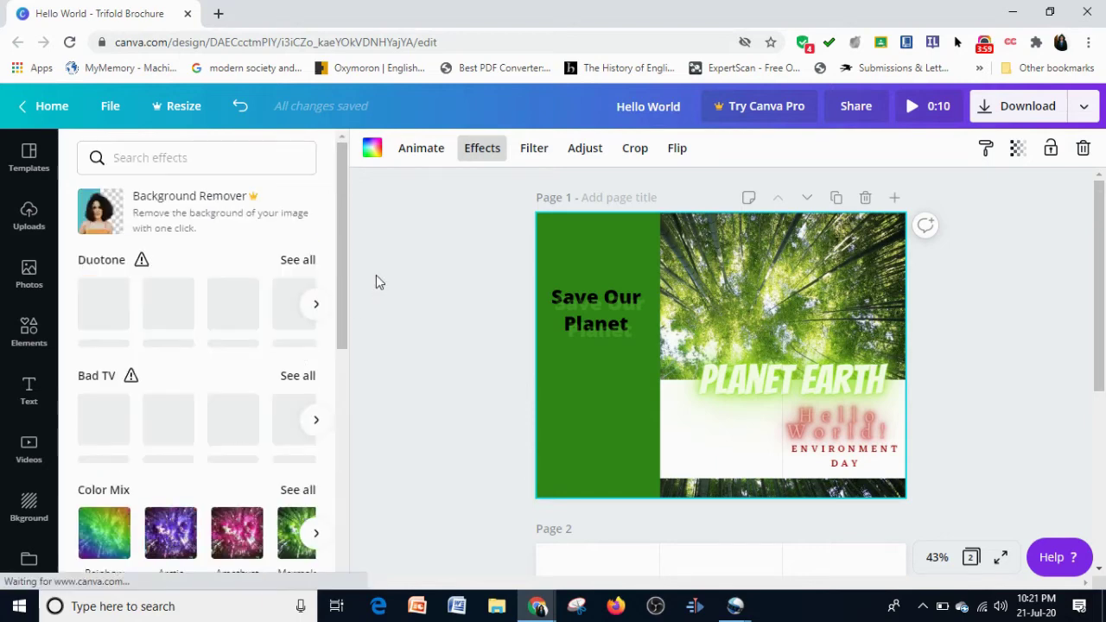
pyautogui.moveTo(344, 258); pyautogui.dragTo(343, 501)
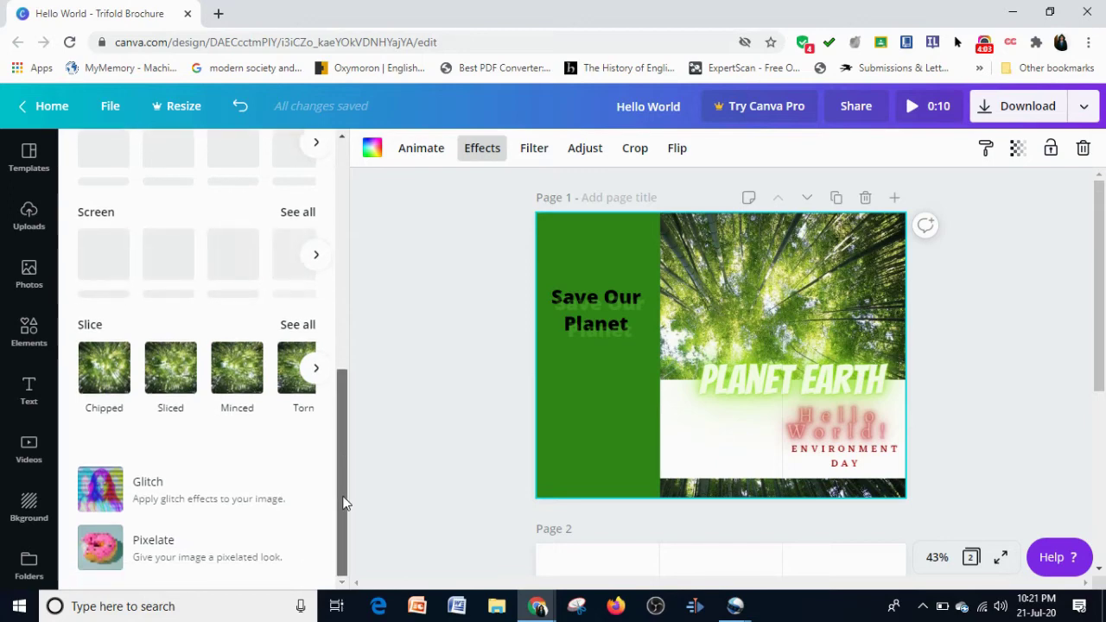
pyautogui.click(297, 216)
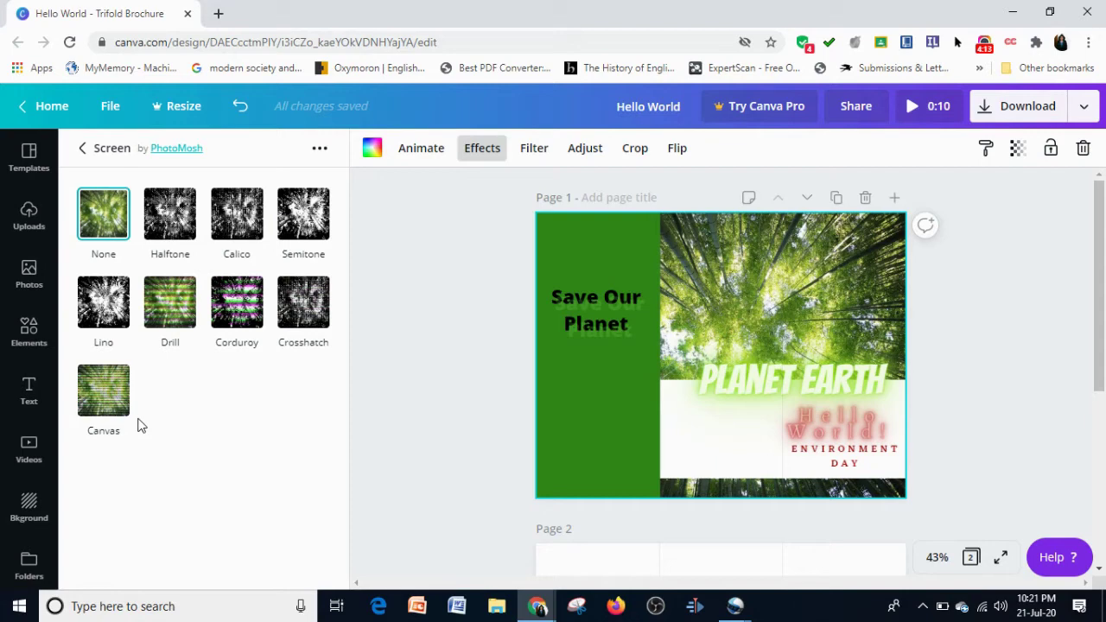
# Preview Semitone on the bamboo photo, discard it, and return to the top of the effects list
pyautogui.click(308, 222)
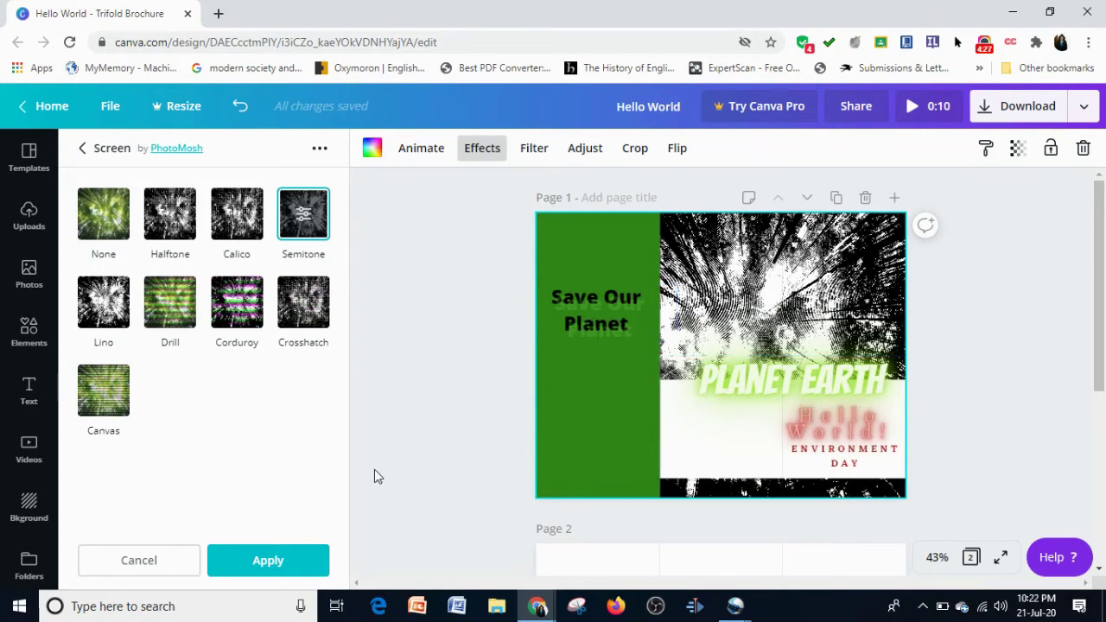
pyautogui.click(158, 562)
pyautogui.moveTo(342, 261)
pyautogui.mouseDown()
pyautogui.moveTo(337, 442)
pyautogui.moveTo(347, 191)
pyautogui.mouseUp()
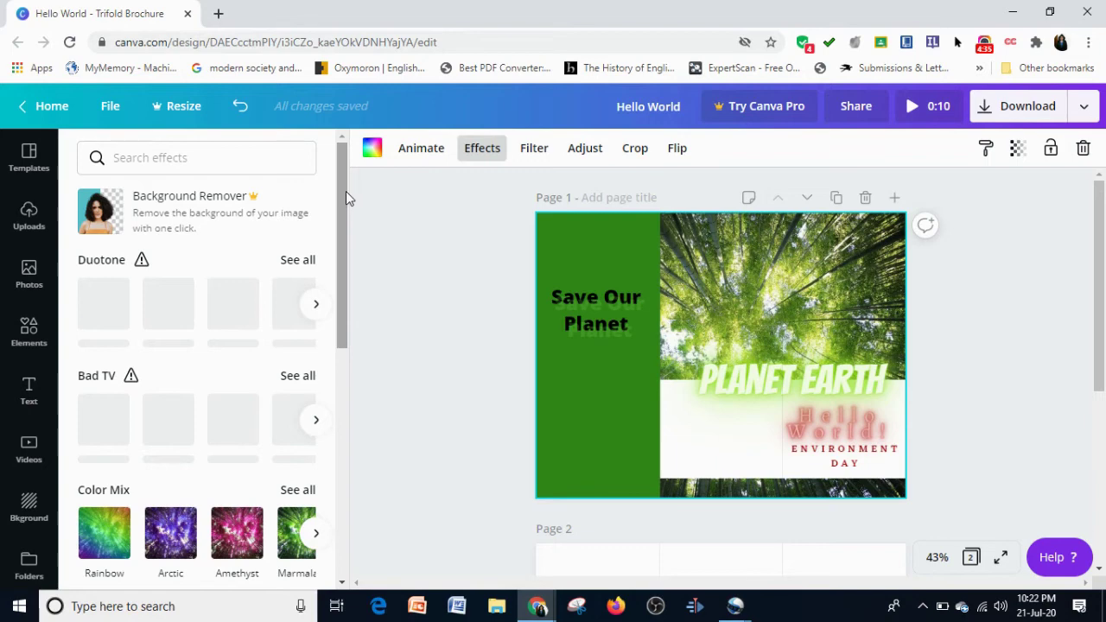
# Try Tumble, Fade, Block and None animations on the bamboo photo, settling on Pan
pyautogui.click(405, 155)
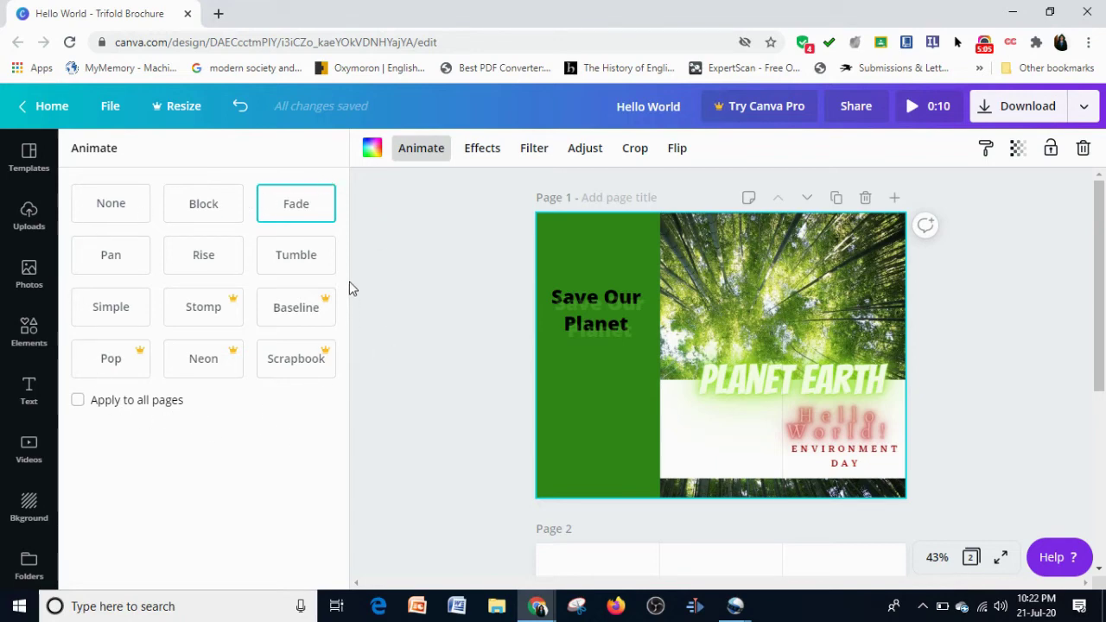
pyautogui.click(294, 265)
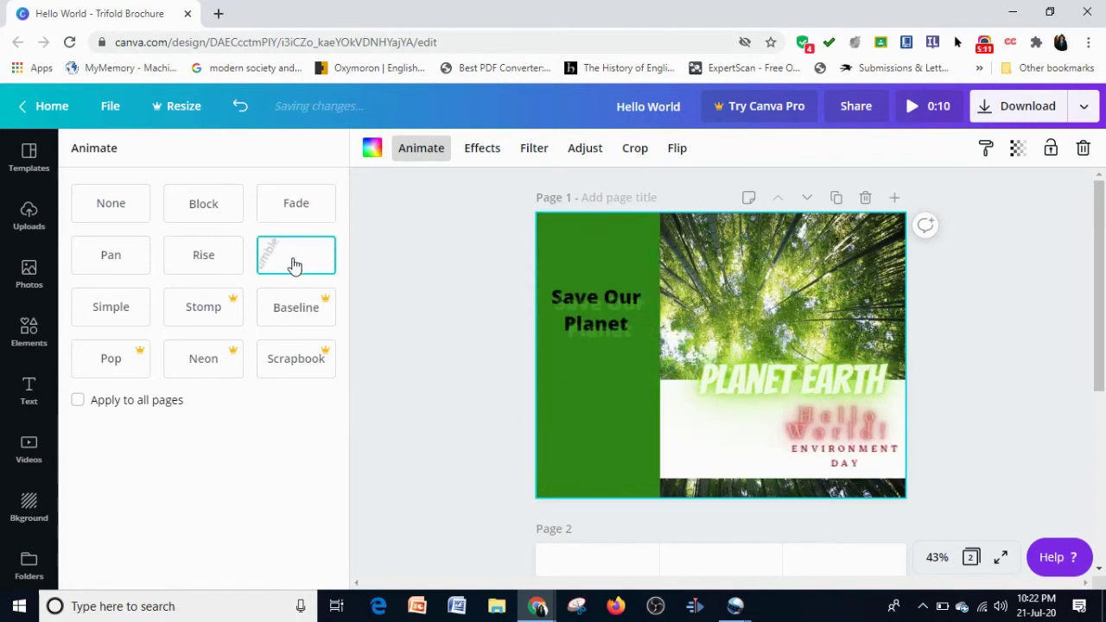
pyautogui.click(285, 214)
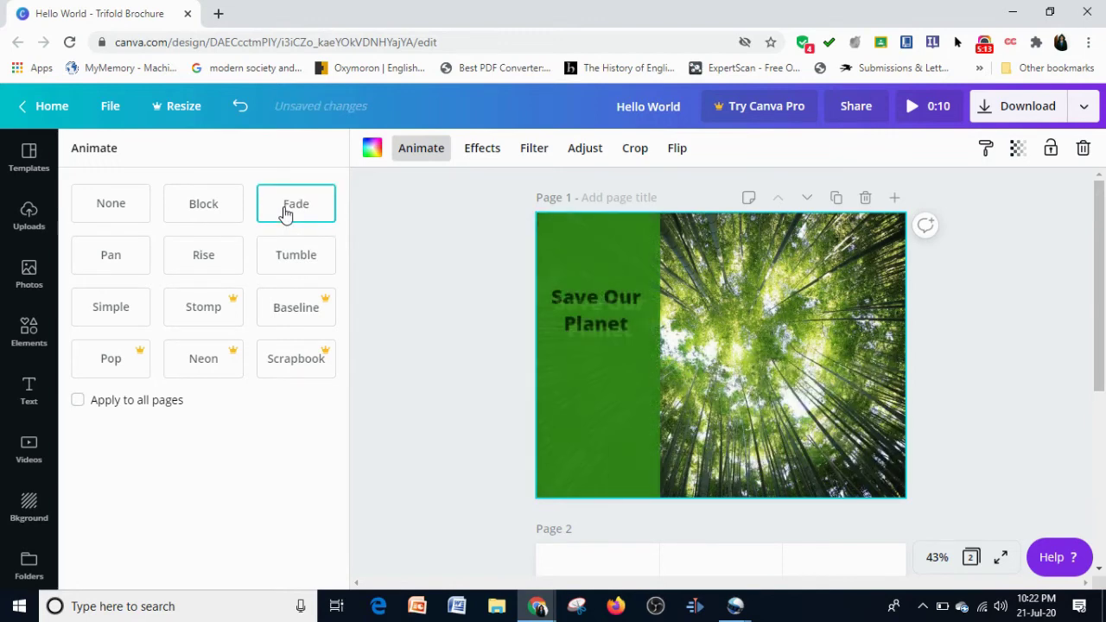
pyautogui.click(204, 214)
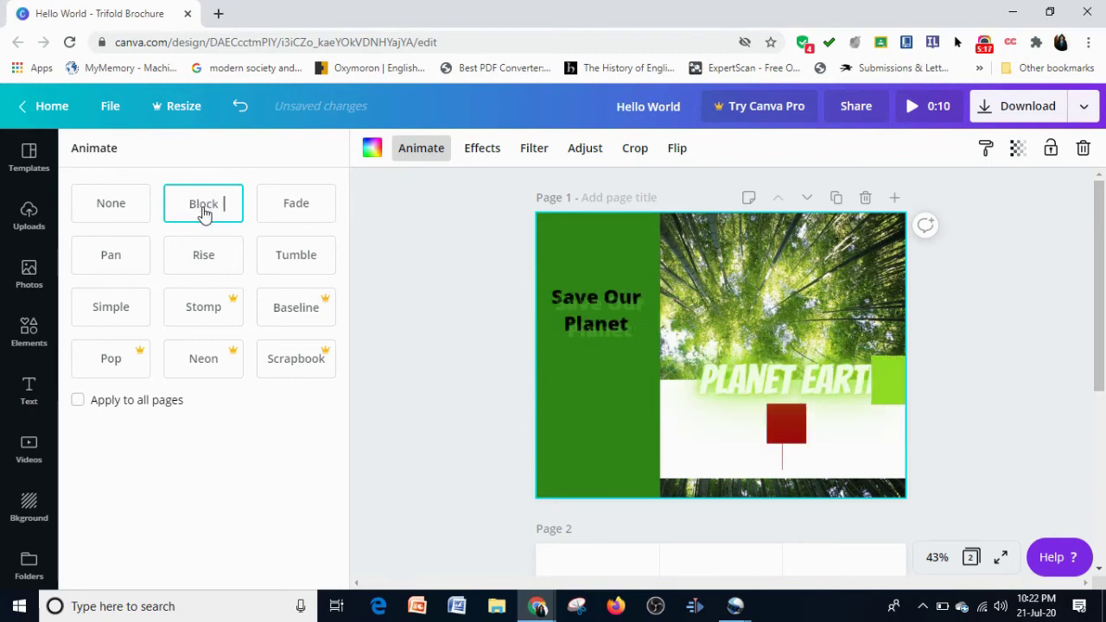
pyautogui.click(112, 216)
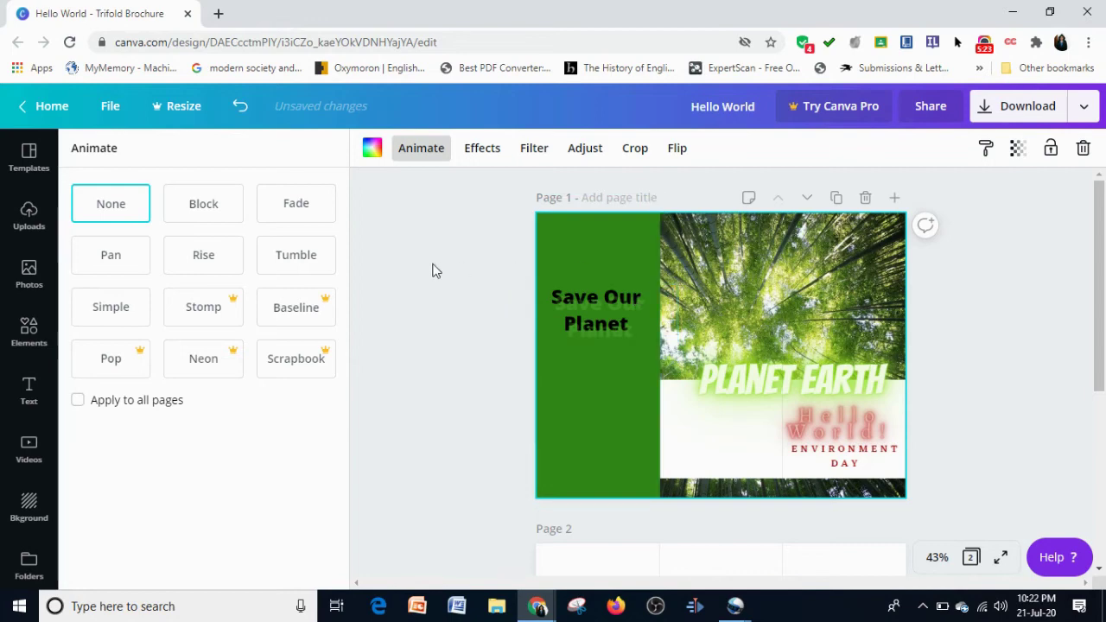
pyautogui.click(110, 263)
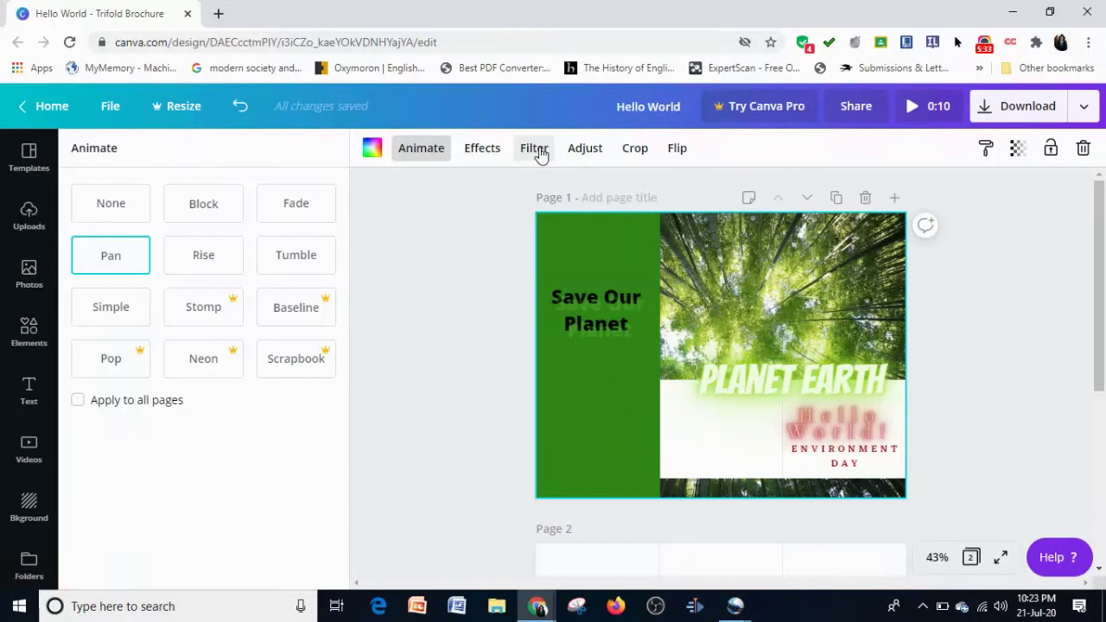
# Raise the bamboo photo's brightness from 0 to 6, leaving its crop unchanged
pyautogui.click(536, 149)
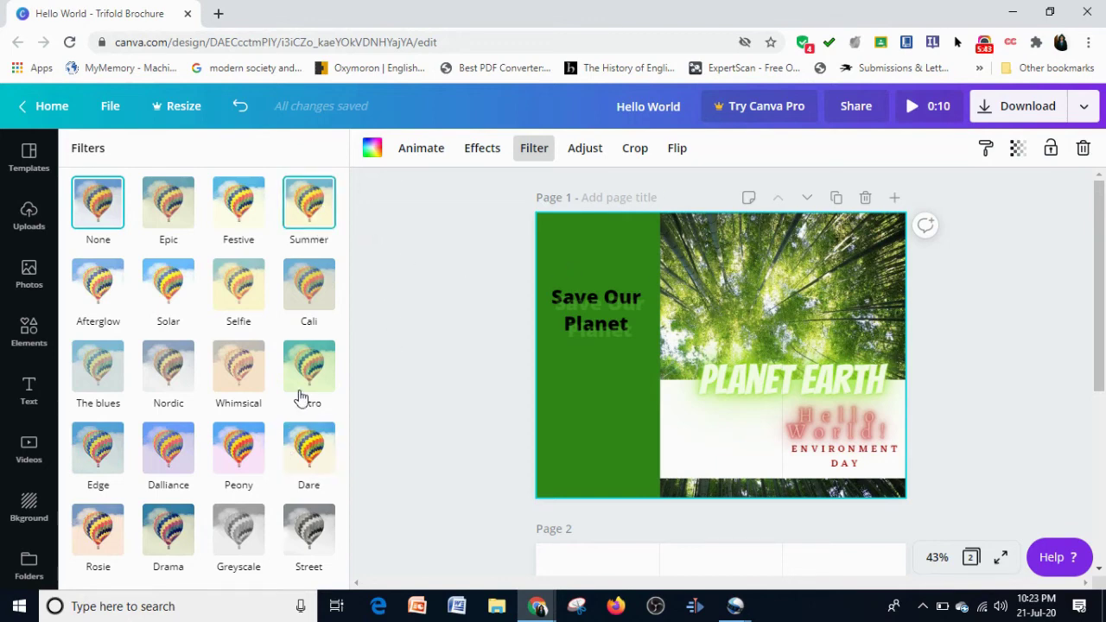
pyautogui.click(582, 160)
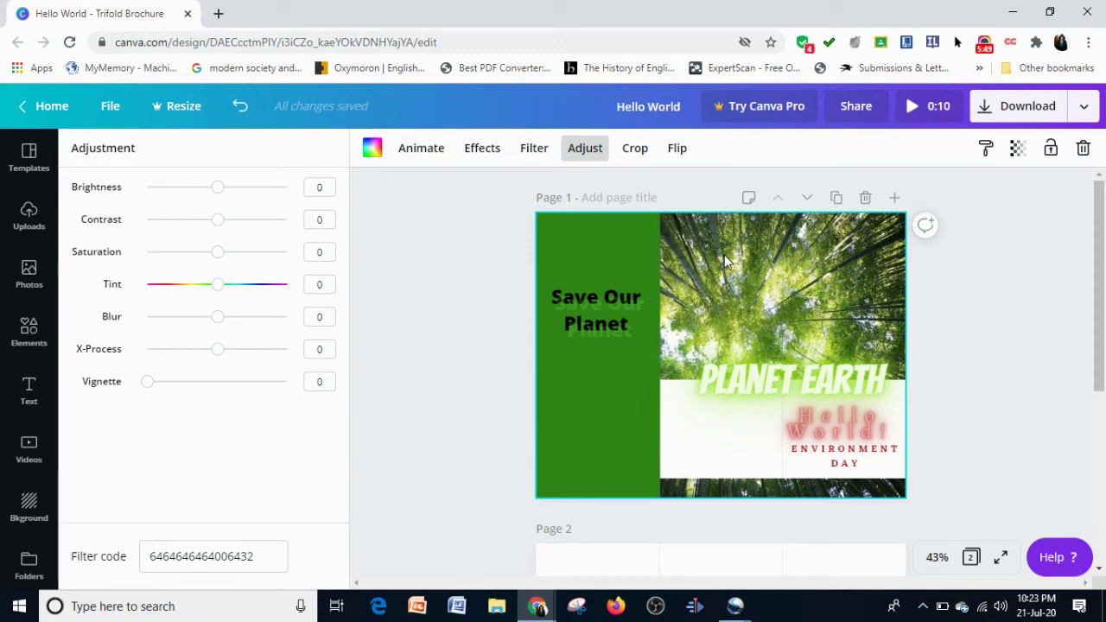
pyautogui.moveTo(218, 188)
pyautogui.mouseDown()
pyautogui.moveTo(246, 190)
pyautogui.moveTo(173, 198)
pyautogui.moveTo(242, 189)
pyautogui.moveTo(223, 195)
pyautogui.mouseUp()
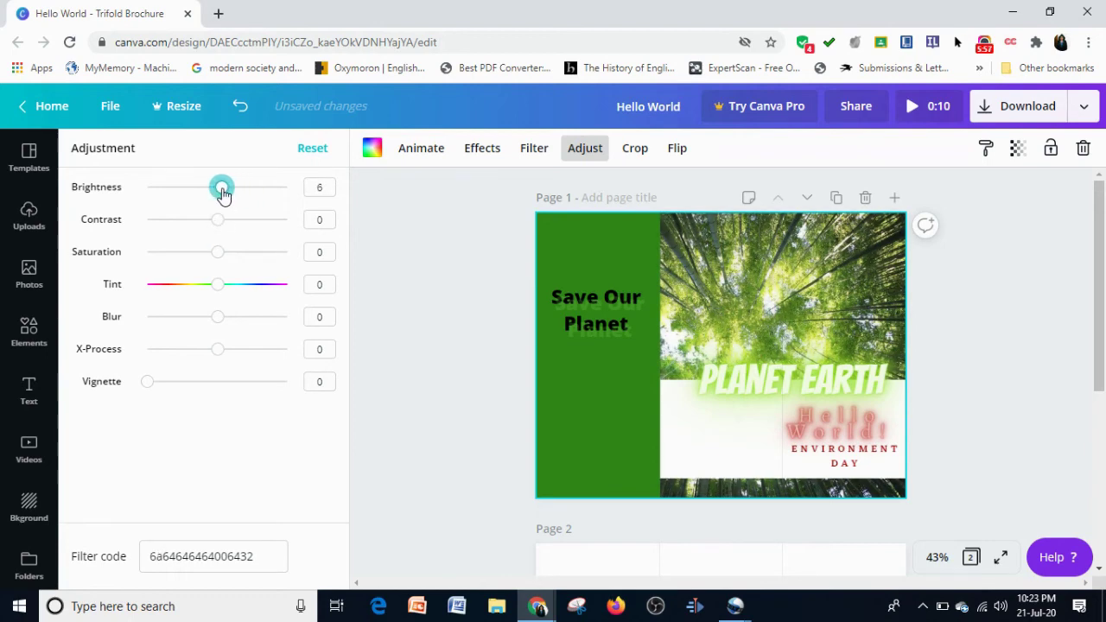
pyautogui.click(639, 149)
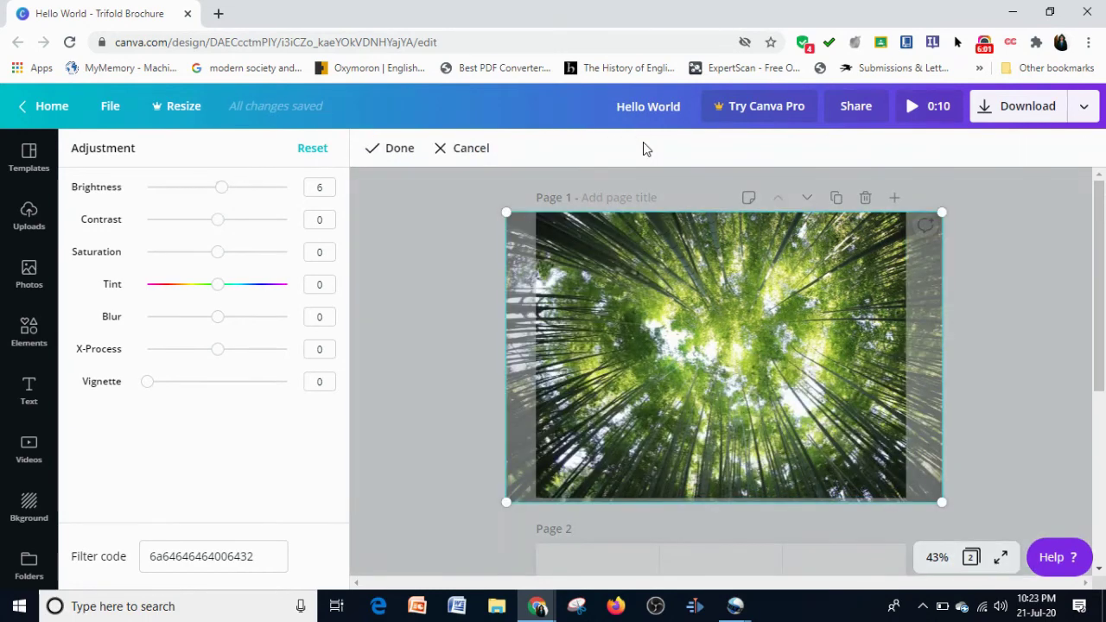
pyautogui.click(380, 158)
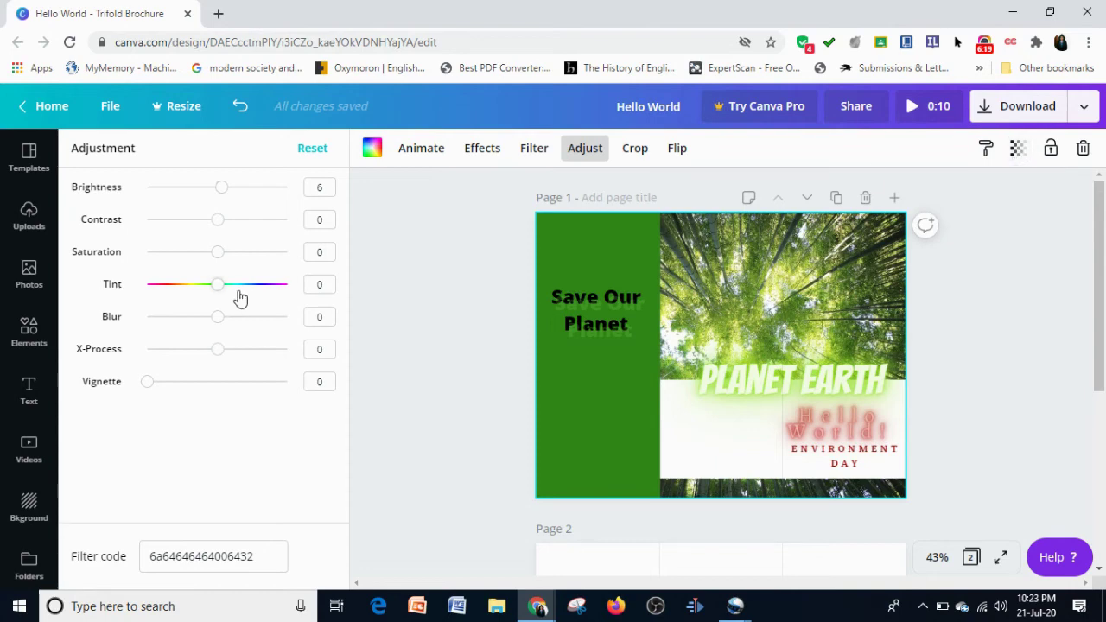
# Place the leaf stock photo at the page's top-left, narrowed to the left panel's width
pyautogui.click(26, 283)
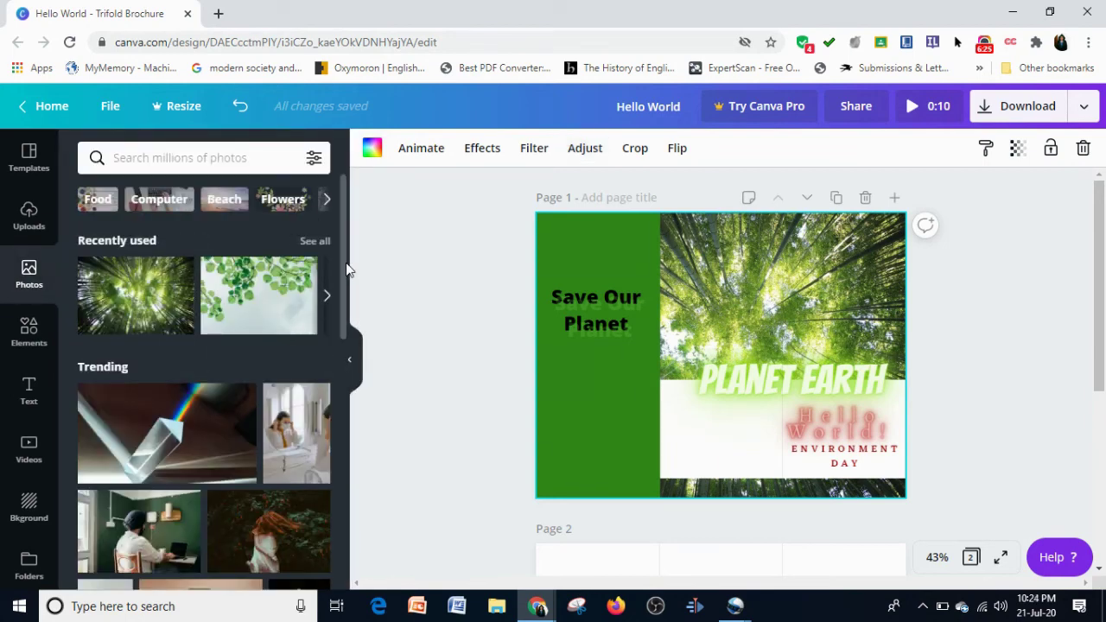
pyautogui.moveTo(258, 295)
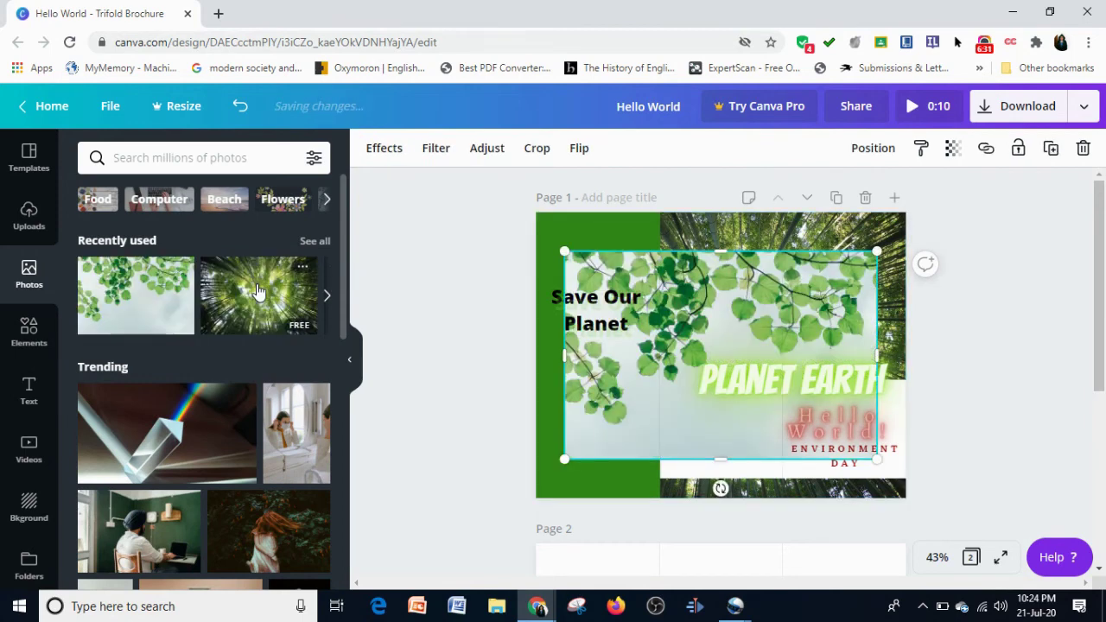
pyautogui.click(708, 167)
pyautogui.moveTo(757, 318); pyautogui.dragTo(685, 272)
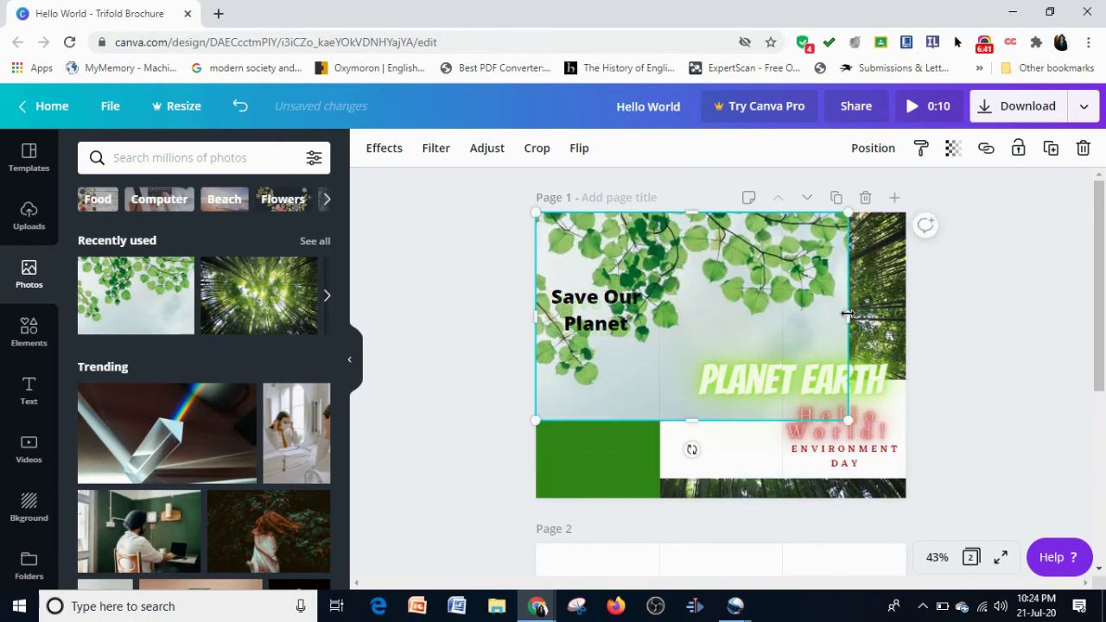
pyautogui.moveTo(847, 311); pyautogui.dragTo(661, 301)
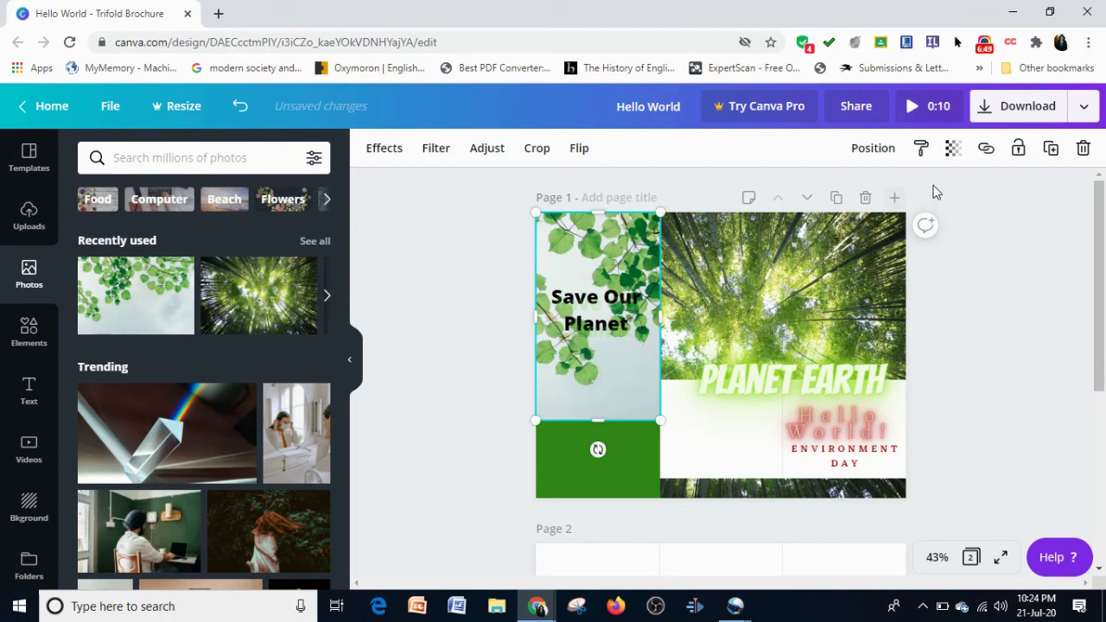
# Make the leaf photo semi-transparent and move 'Save Our Planet' down onto the dark green block
pyautogui.click(954, 150)
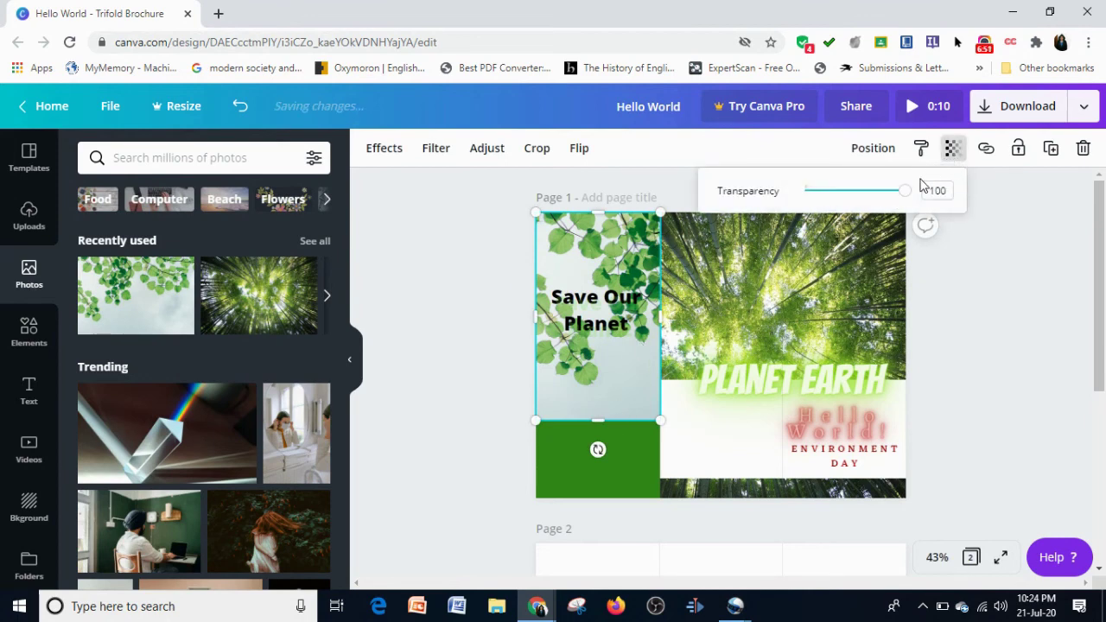
pyautogui.moveTo(903, 190); pyautogui.dragTo(839, 195)
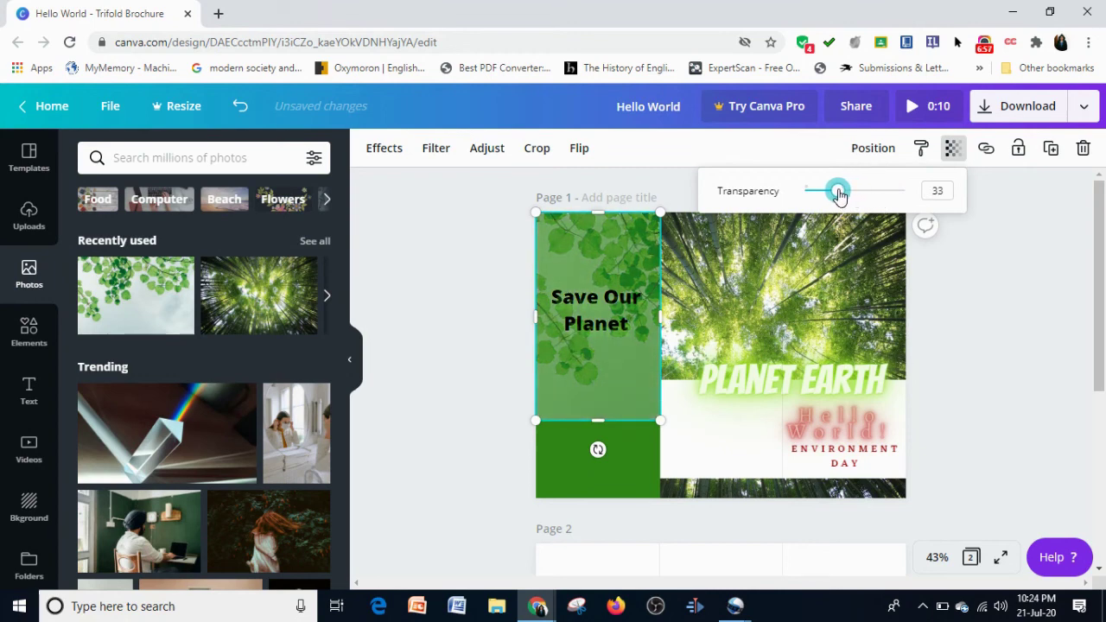
pyautogui.click(634, 453)
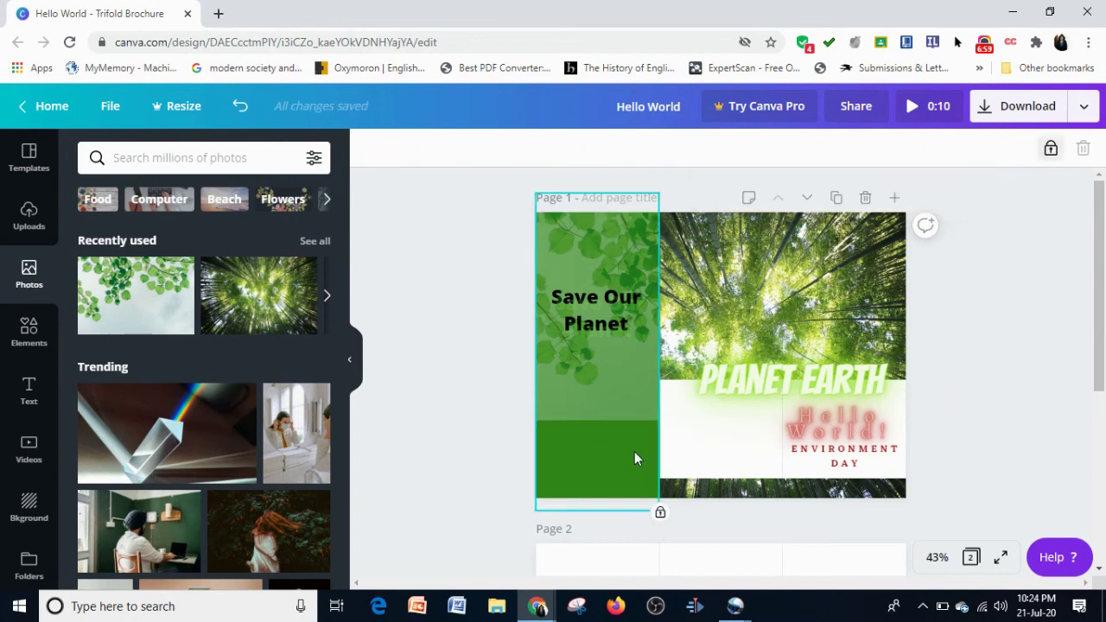
pyautogui.moveTo(614, 315); pyautogui.dragTo(618, 442)
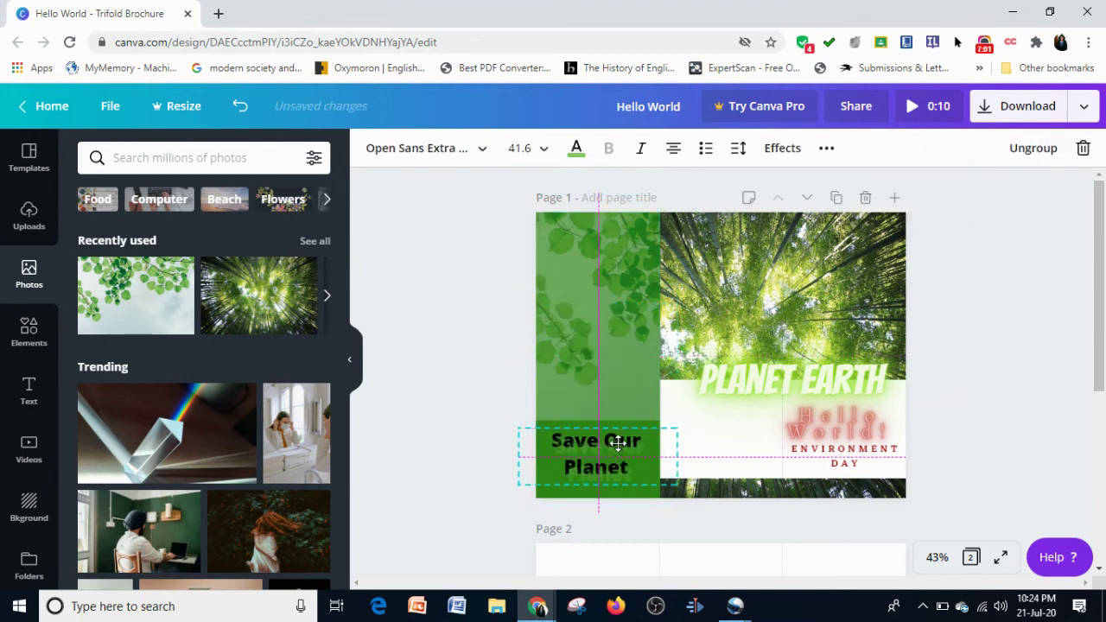
# Move 'PLANET EARTH' up over the bamboo photo and enlarge it to 94.2
pyautogui.click(765, 369)
pyautogui.moveTo(708, 262); pyautogui.dragTo(713, 268)
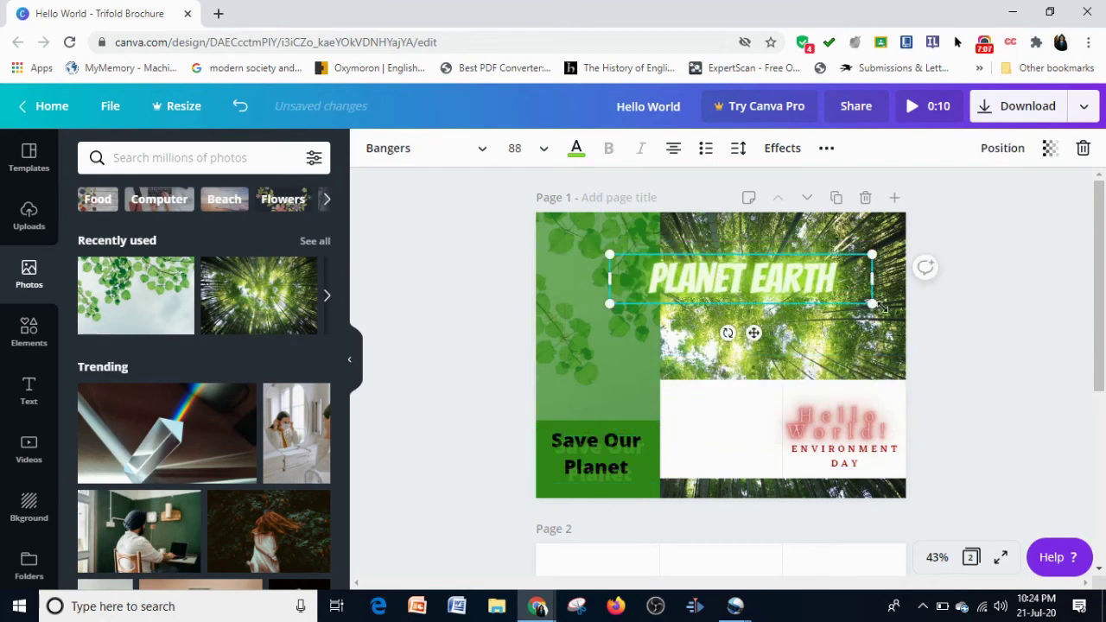
pyautogui.moveTo(891, 309); pyautogui.dragTo(902, 314)
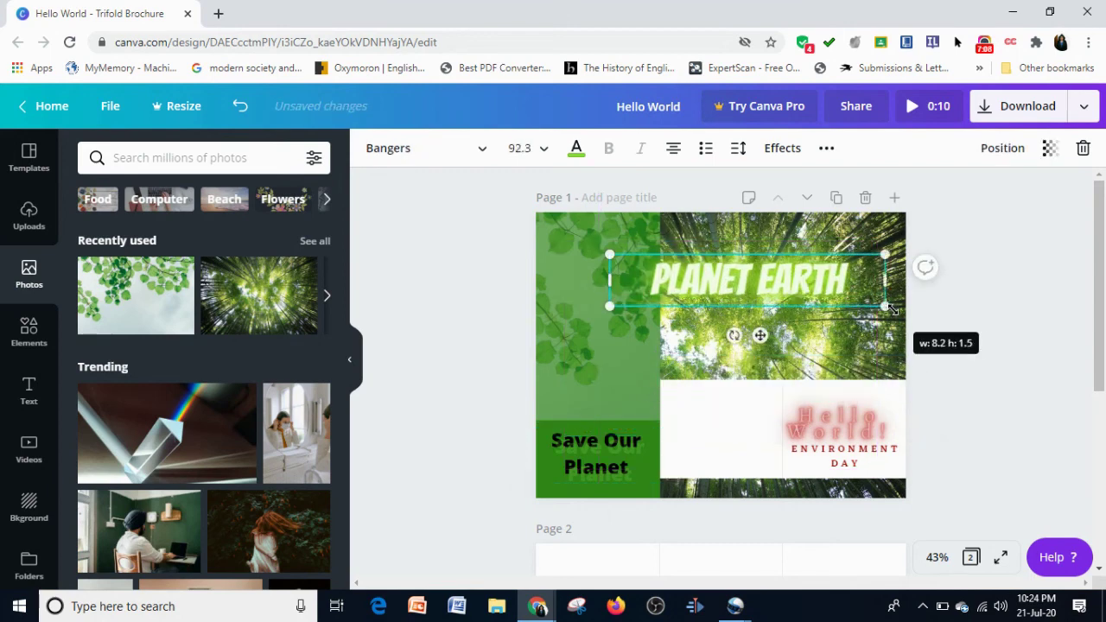
pyautogui.click(991, 223)
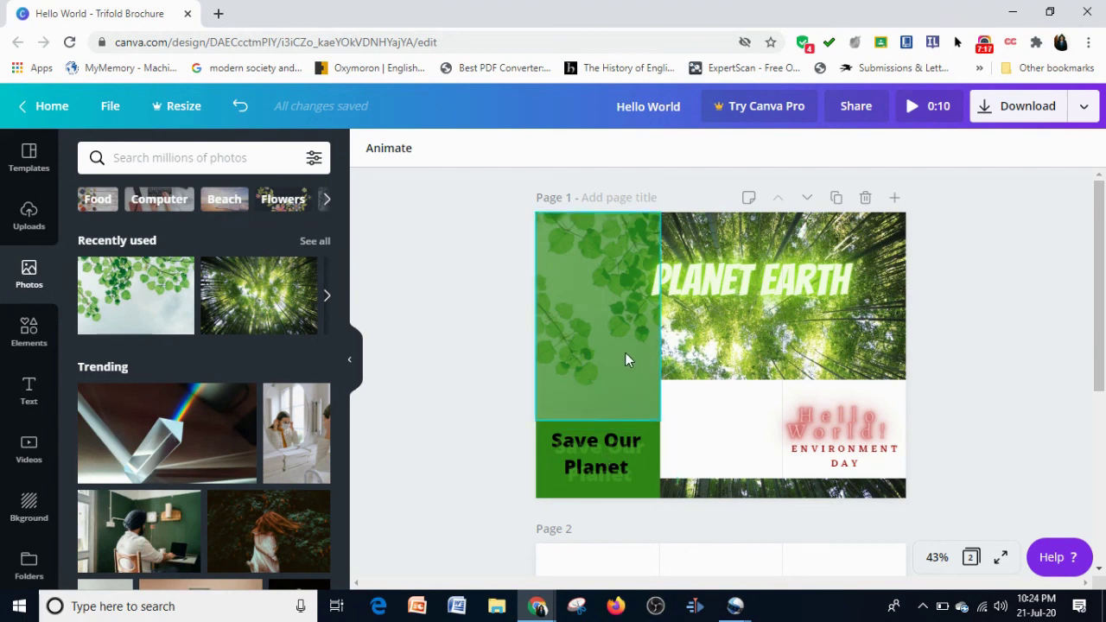
# Select PLANET EARTH, close the Position options unchanged, dismiss the error notice, and collapse the side panel
pyautogui.click(788, 302)
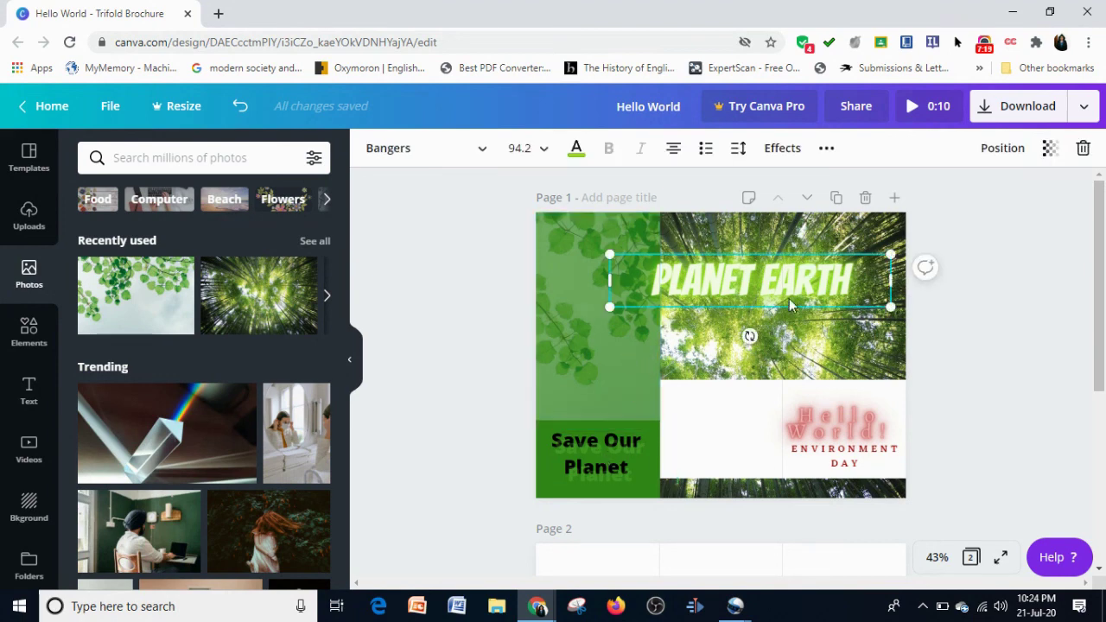
pyautogui.click(1002, 149)
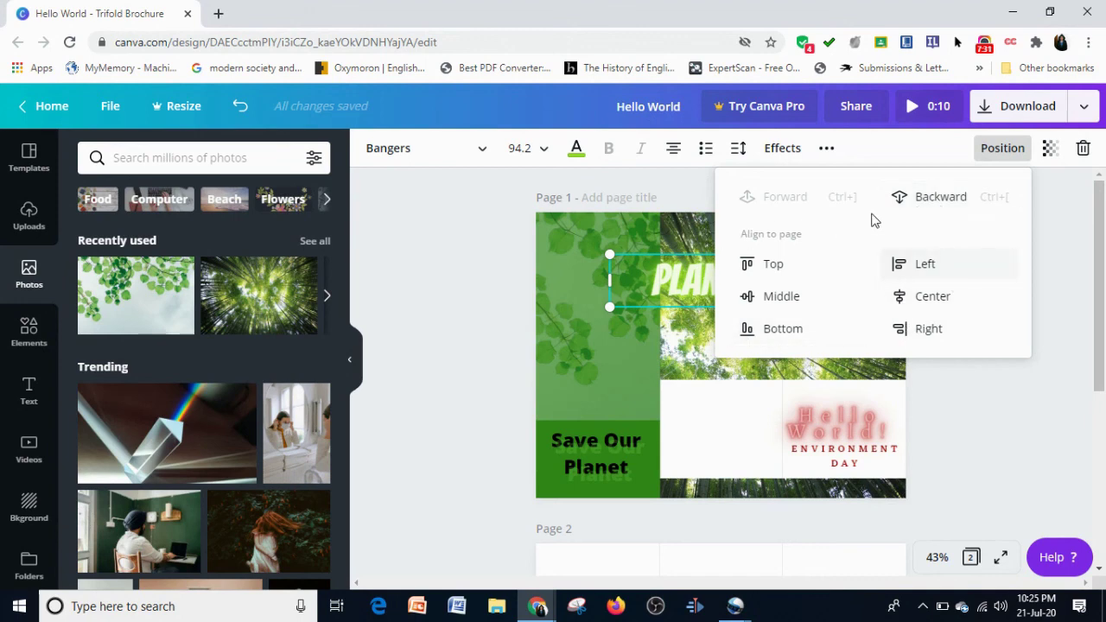
pyautogui.click(553, 391)
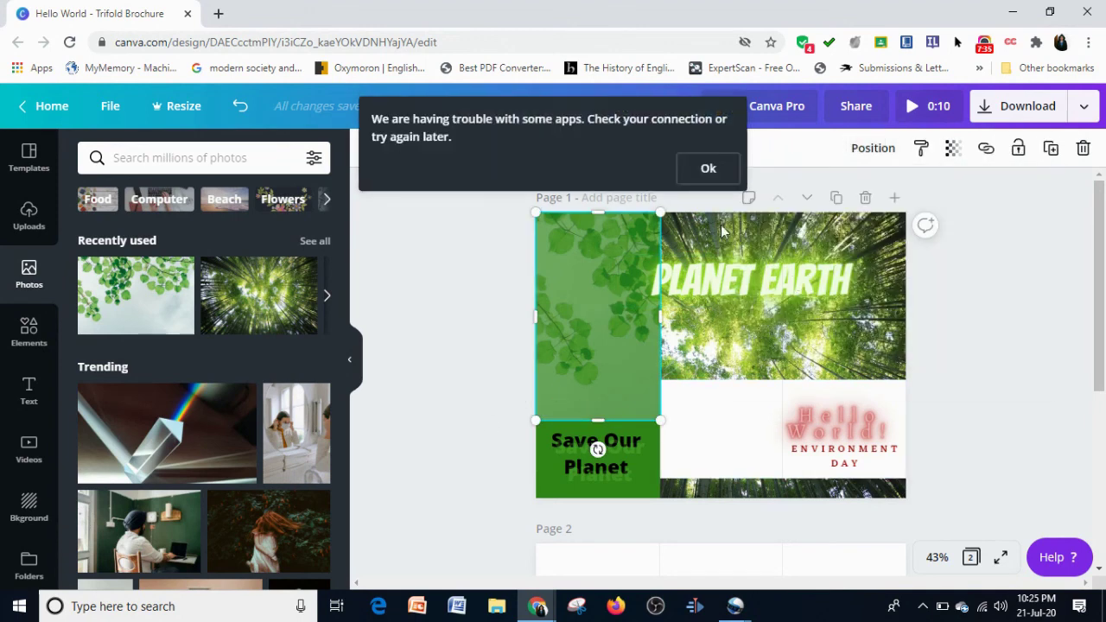
pyautogui.click(706, 172)
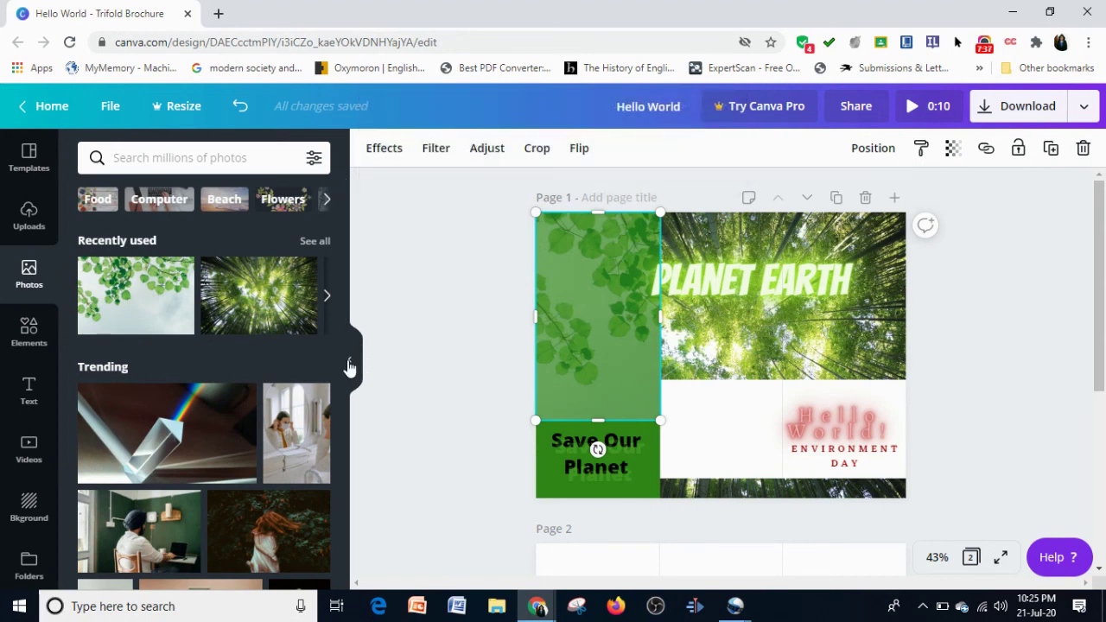
pyautogui.click(347, 359)
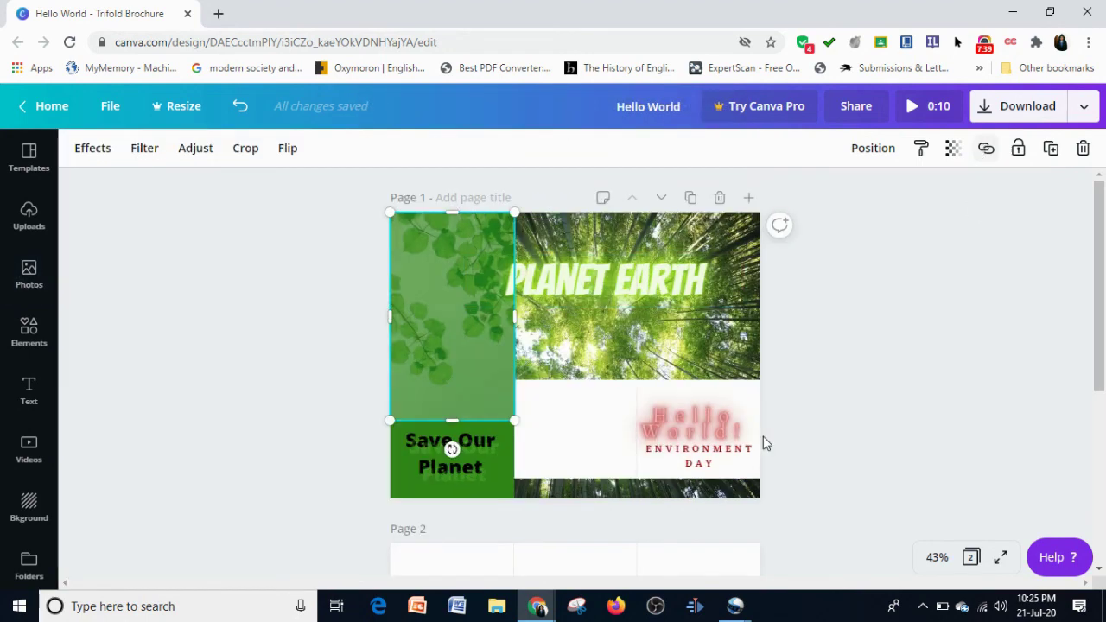
# Drag PLANET EARTH onto the page centre guide so it spans the leaf and bamboo photos
pyautogui.click(890, 267)
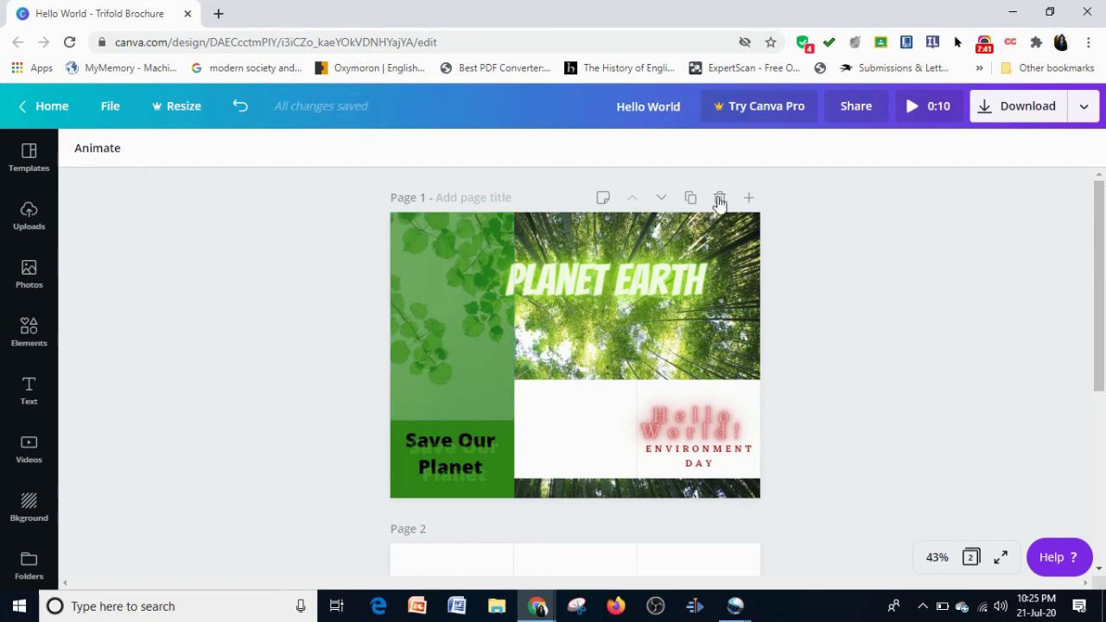
pyautogui.moveTo(612, 269); pyautogui.dragTo(584, 284)
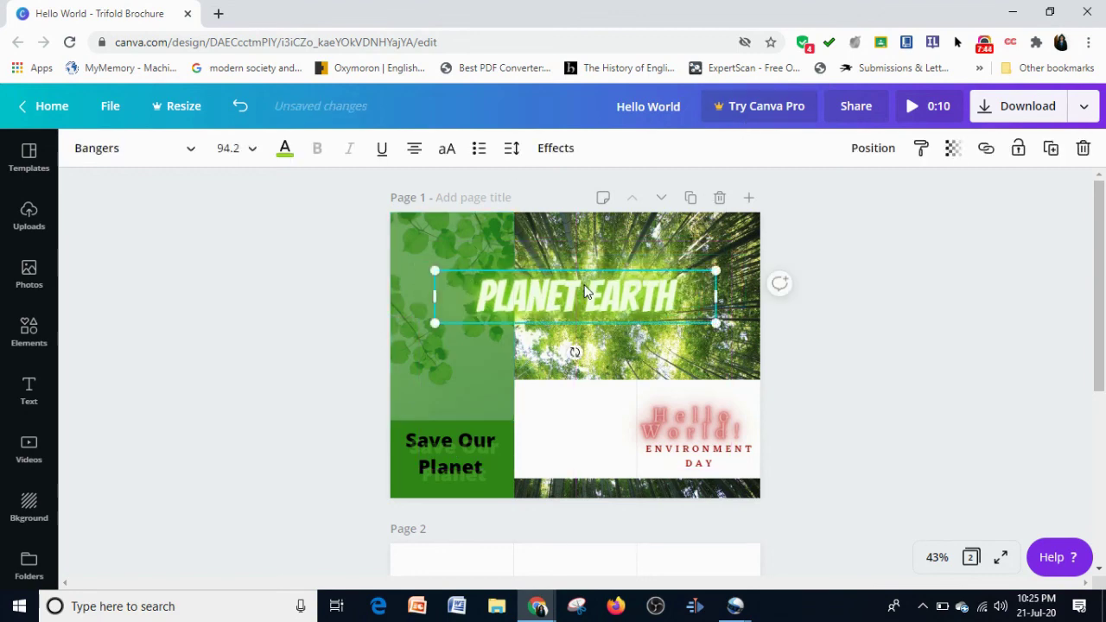
pyautogui.click(739, 258)
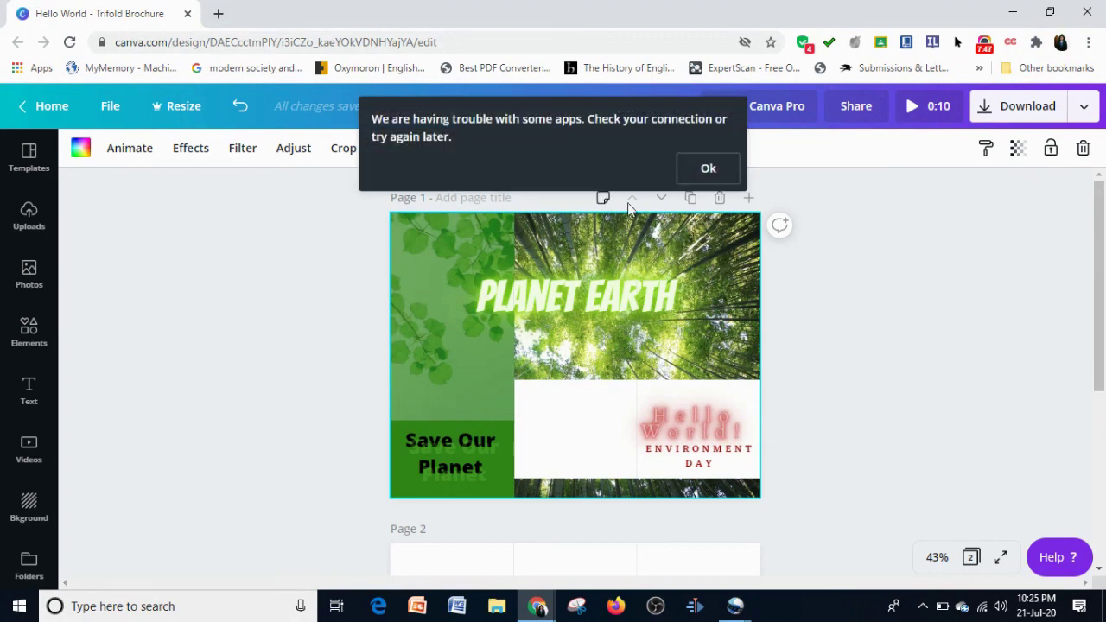
pyautogui.click(699, 180)
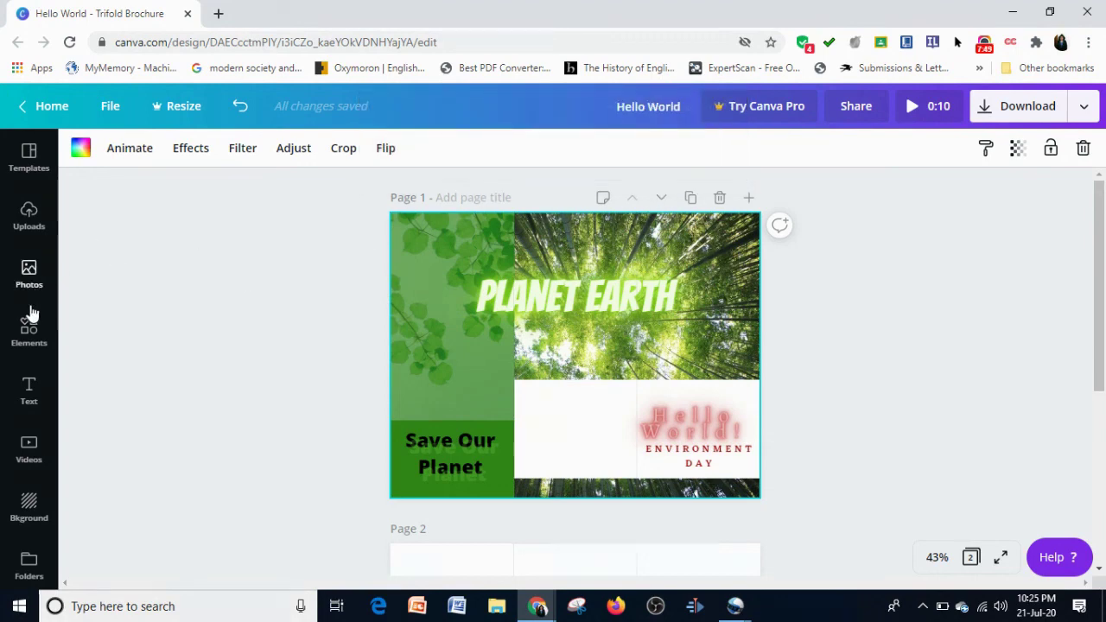